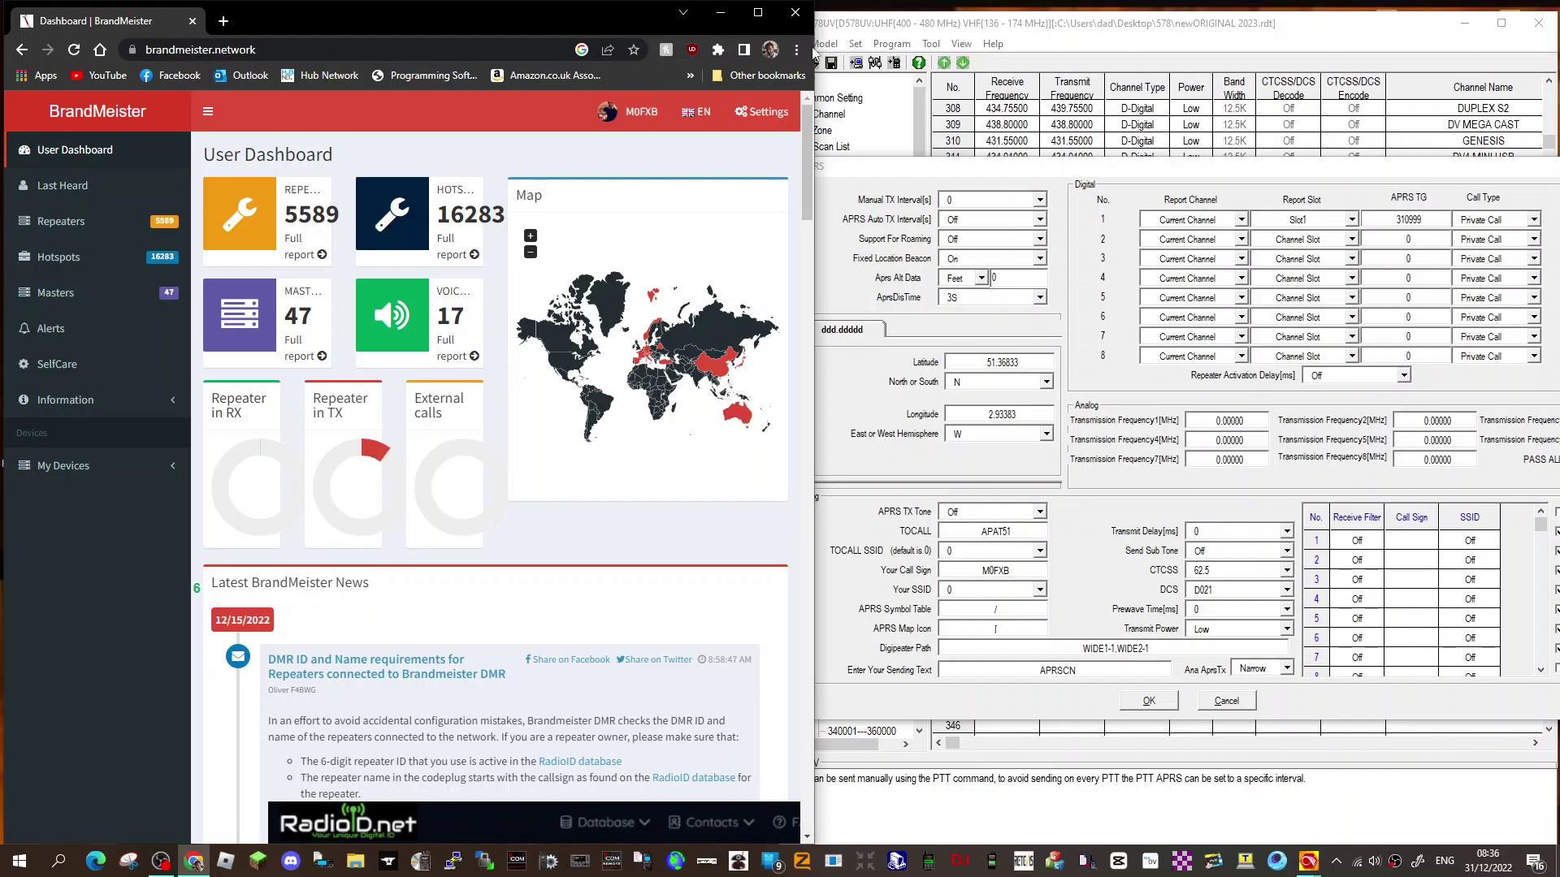
Step: Maximize Chrome so the BrandMeister User Dashboard fills the screen
click(757, 13)
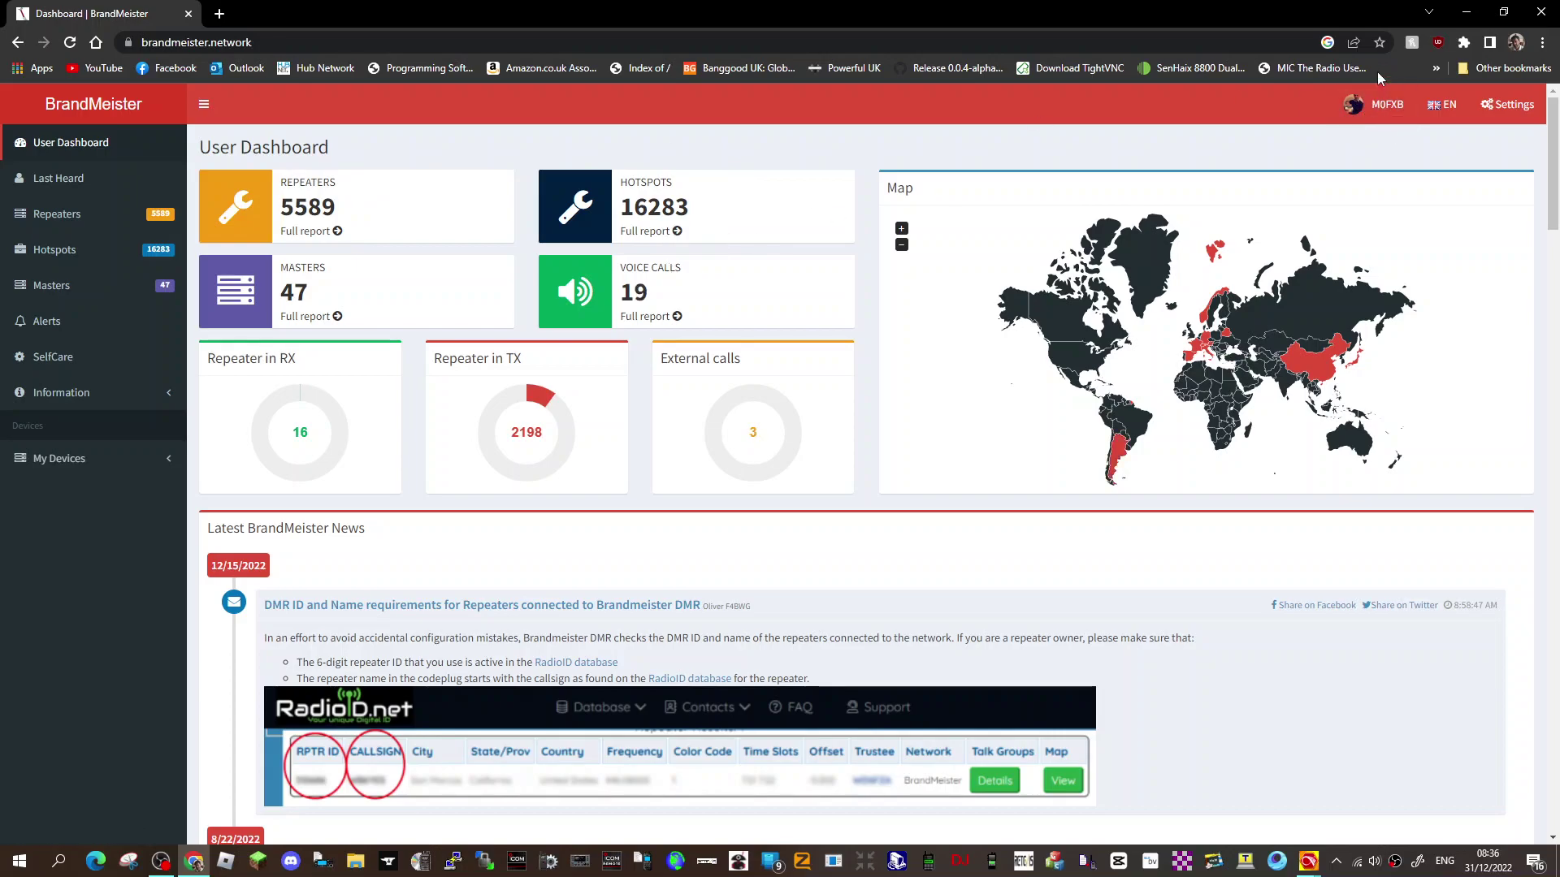
Step: Go to the SelfCare Settings page from the callsign account menu
click(1361, 108)
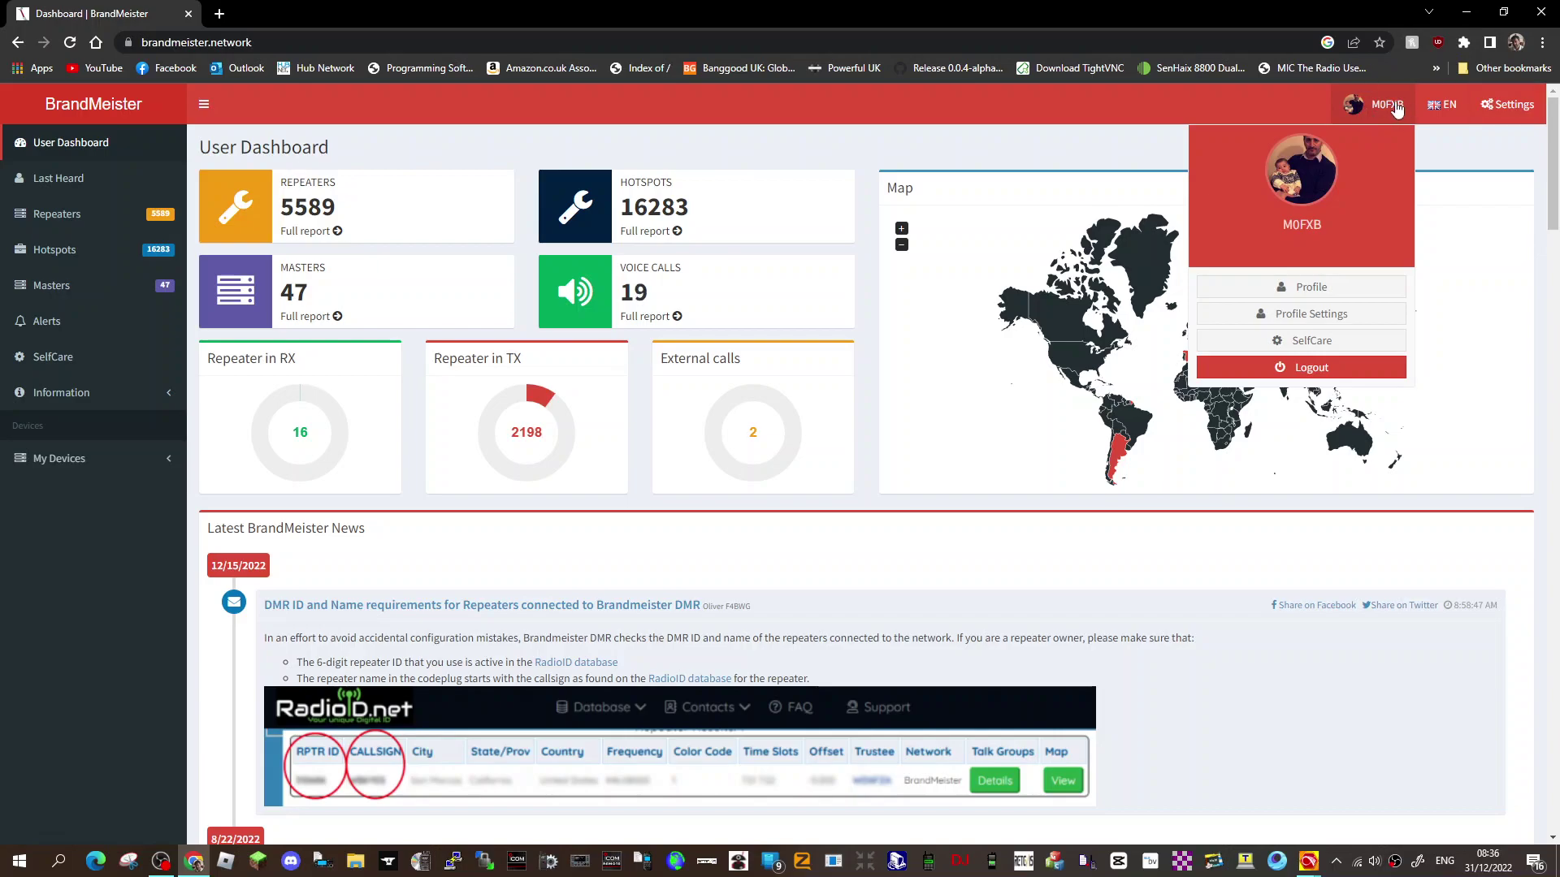
click(1293, 343)
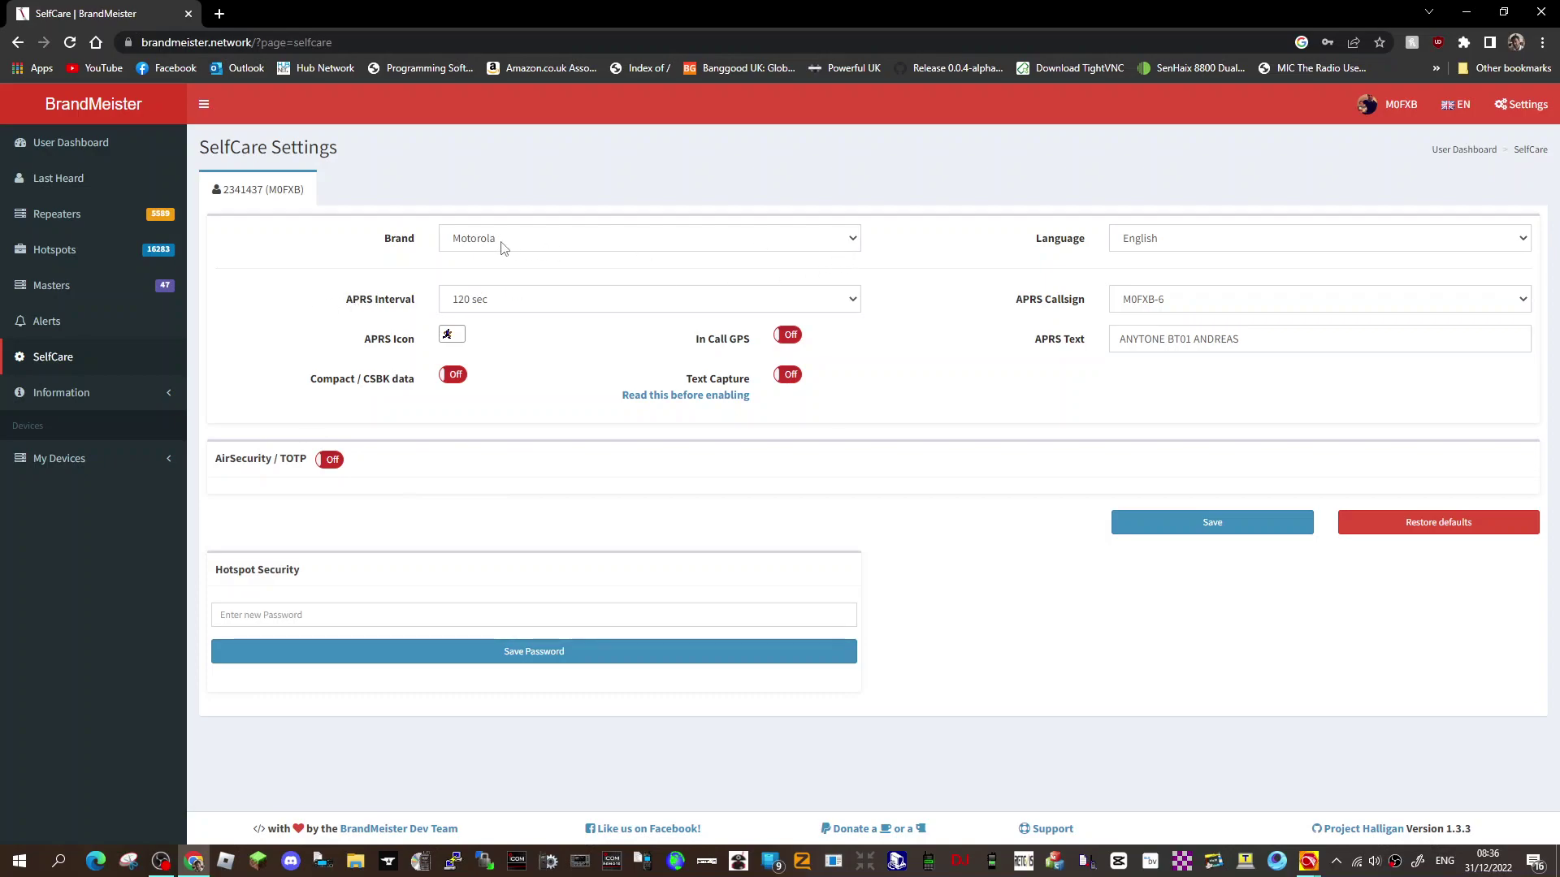
click(856, 246)
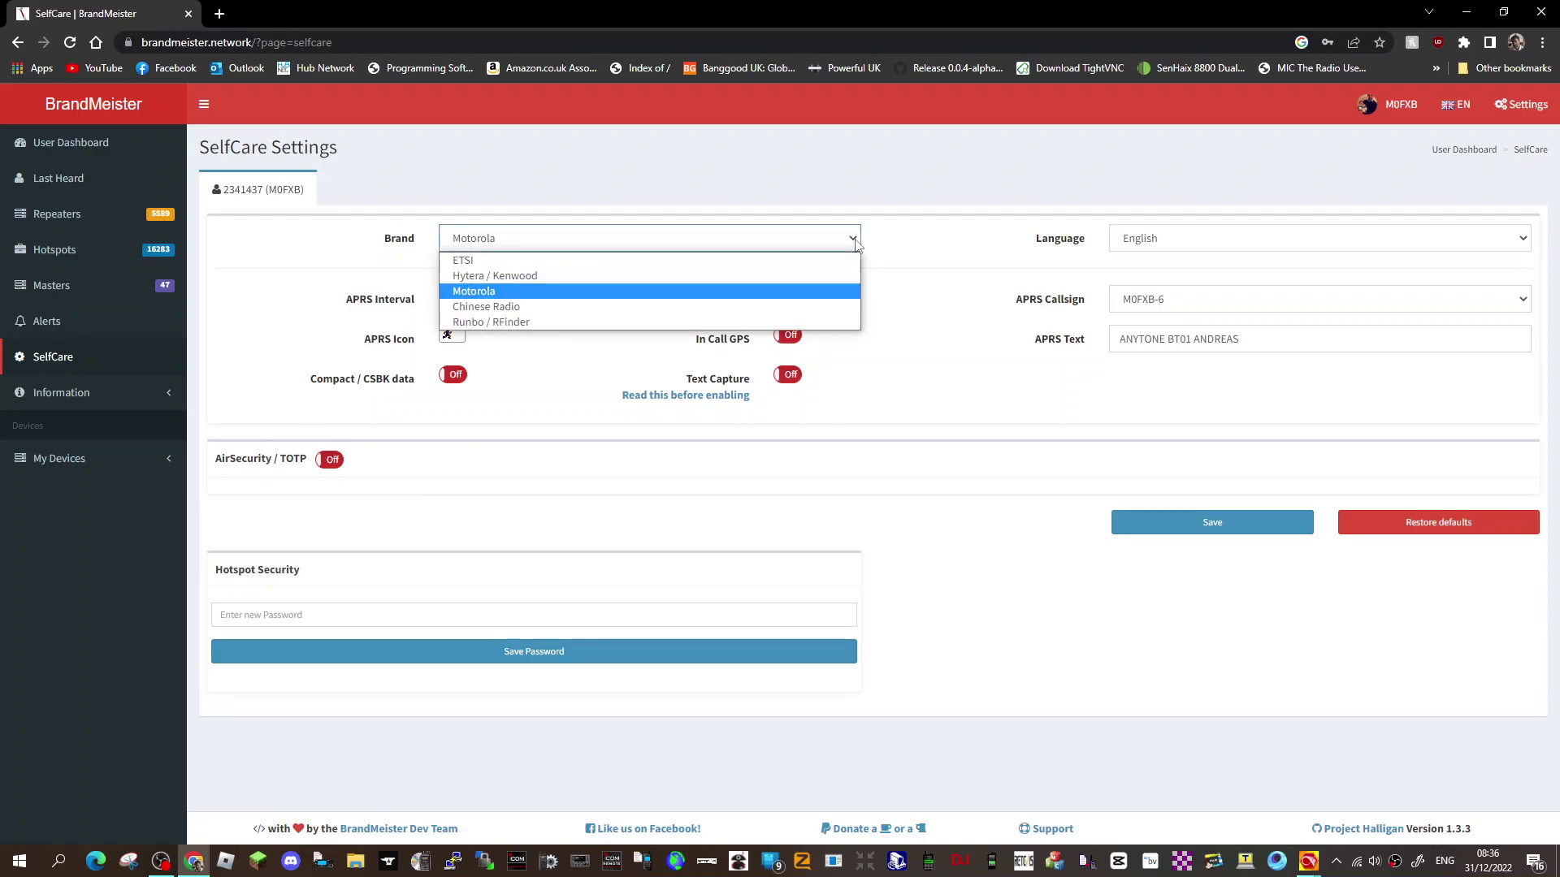
click(856, 246)
click(856, 246)
click(856, 246)
click(856, 246)
click(606, 308)
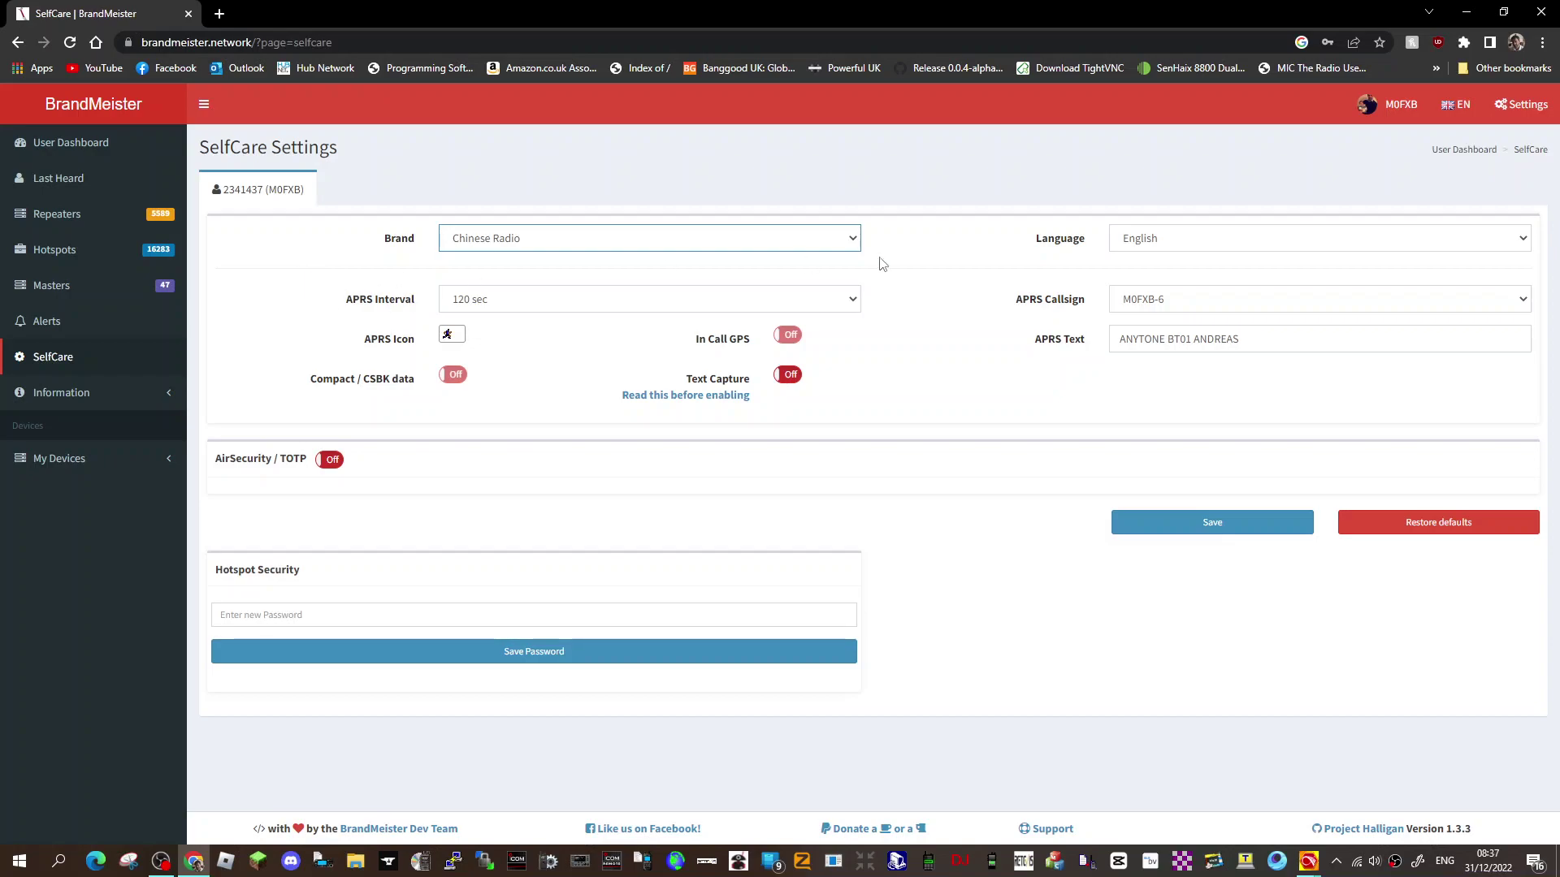
click(852, 238)
click(852, 238)
click(512, 238)
click(512, 292)
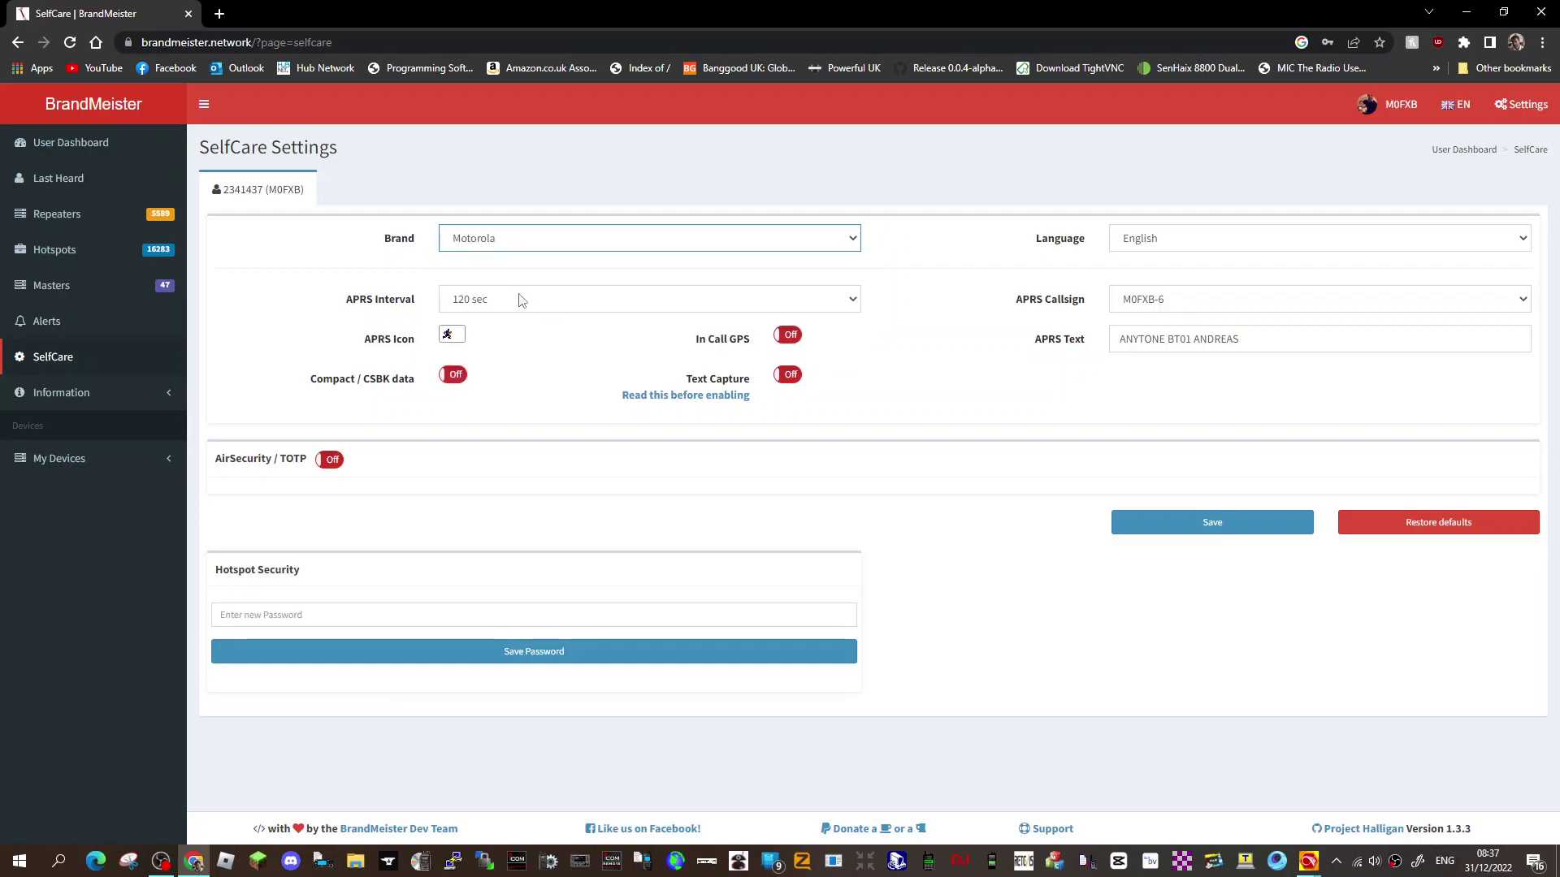
Step: Change the APRS Interval from 120 sec to 300 sec
click(852, 302)
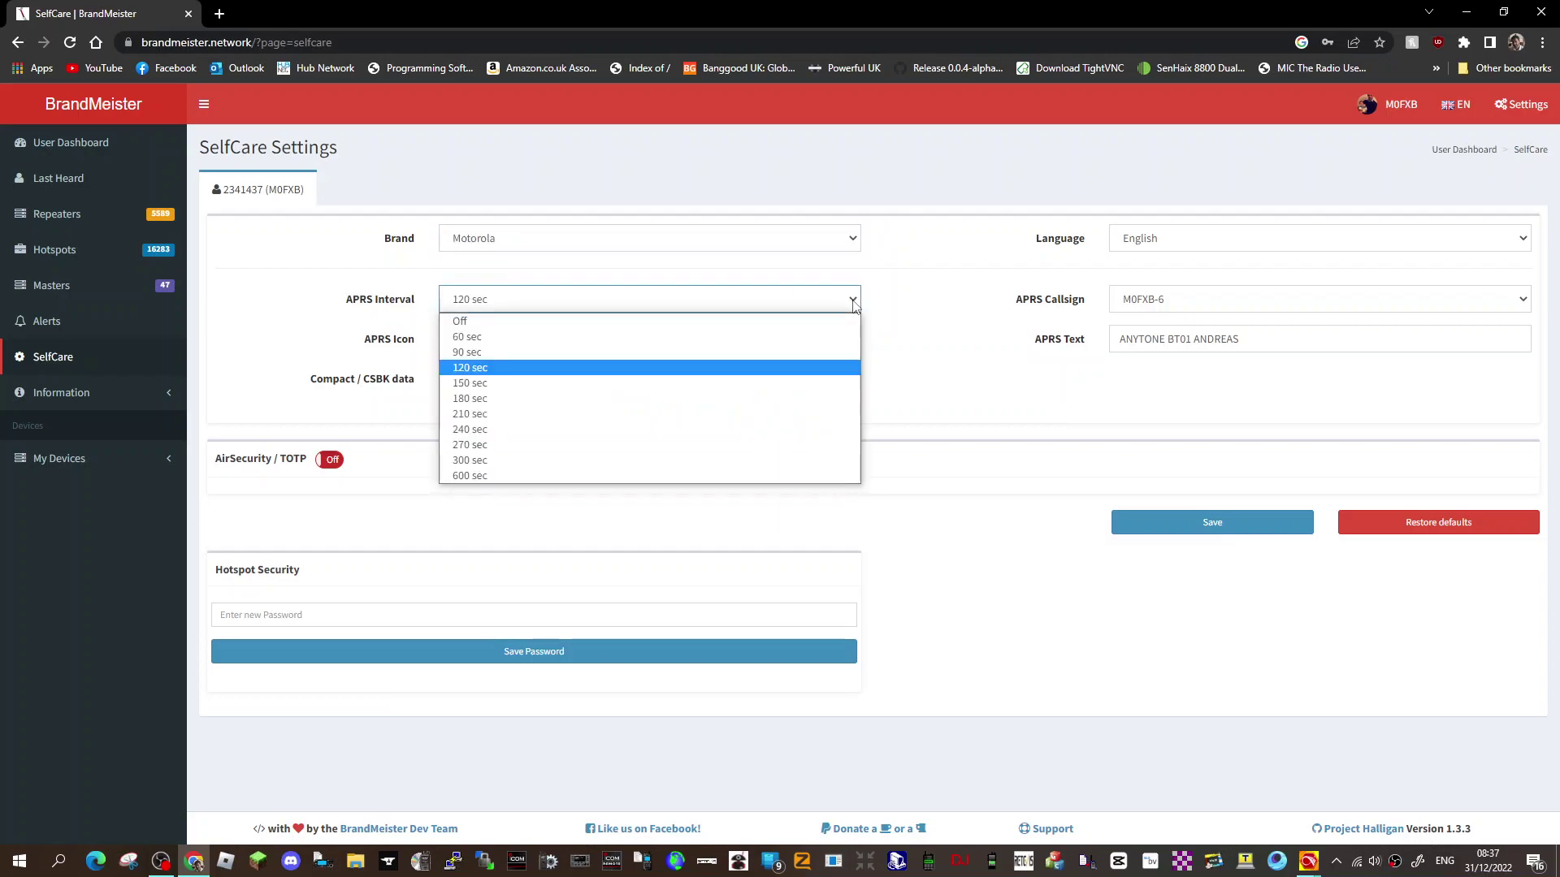
click(852, 302)
click(852, 302)
click(584, 460)
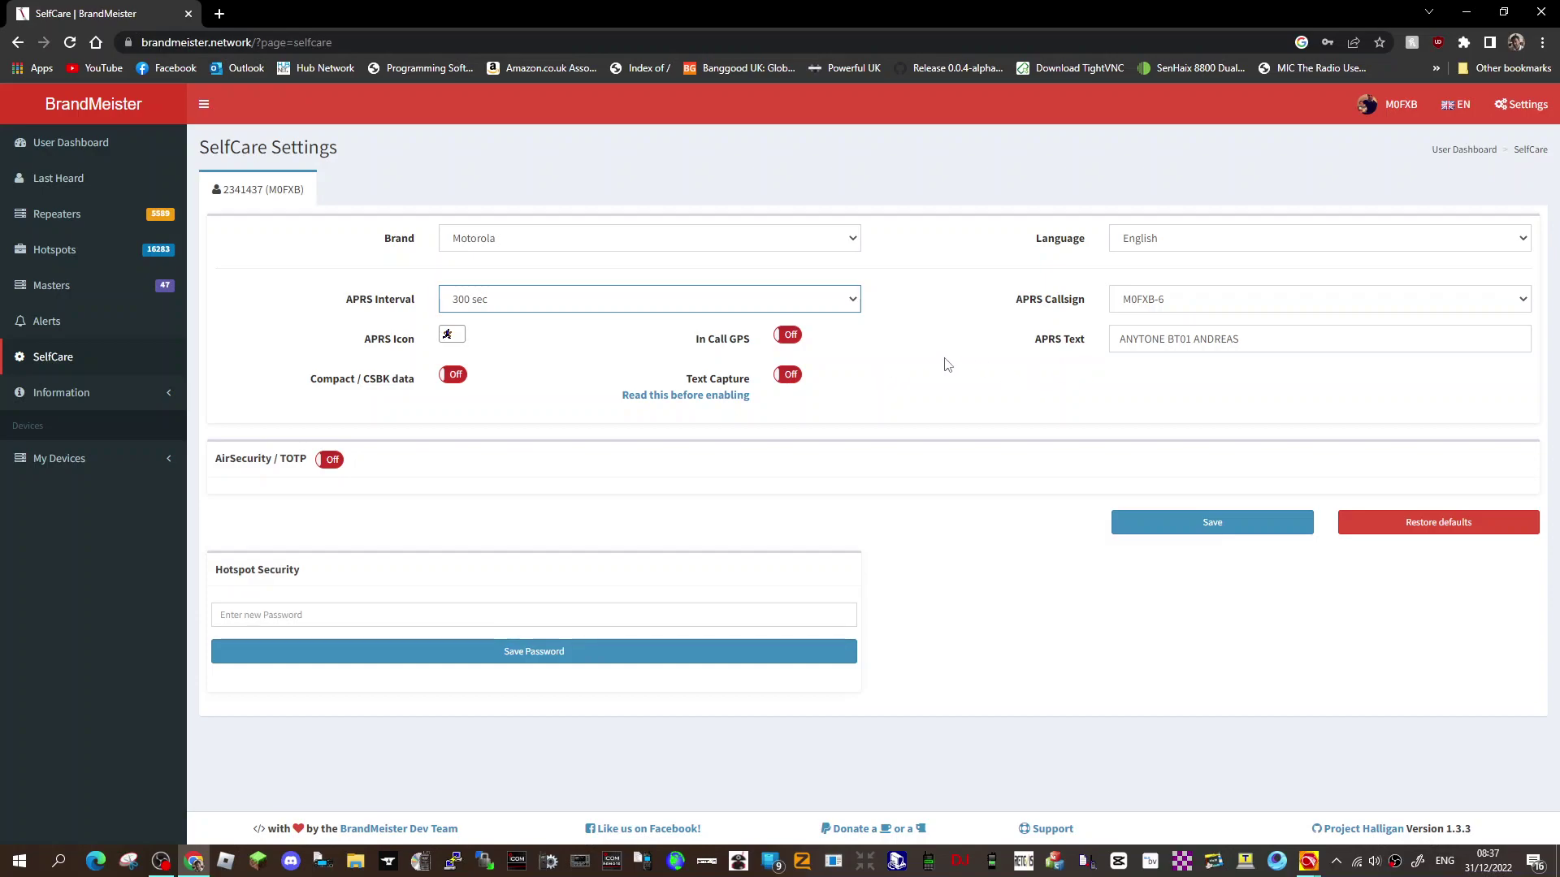
Step: Keep the APRS callsign on its -6 suffix and the language as English
click(1525, 302)
click(1525, 302)
click(1524, 302)
click(1525, 302)
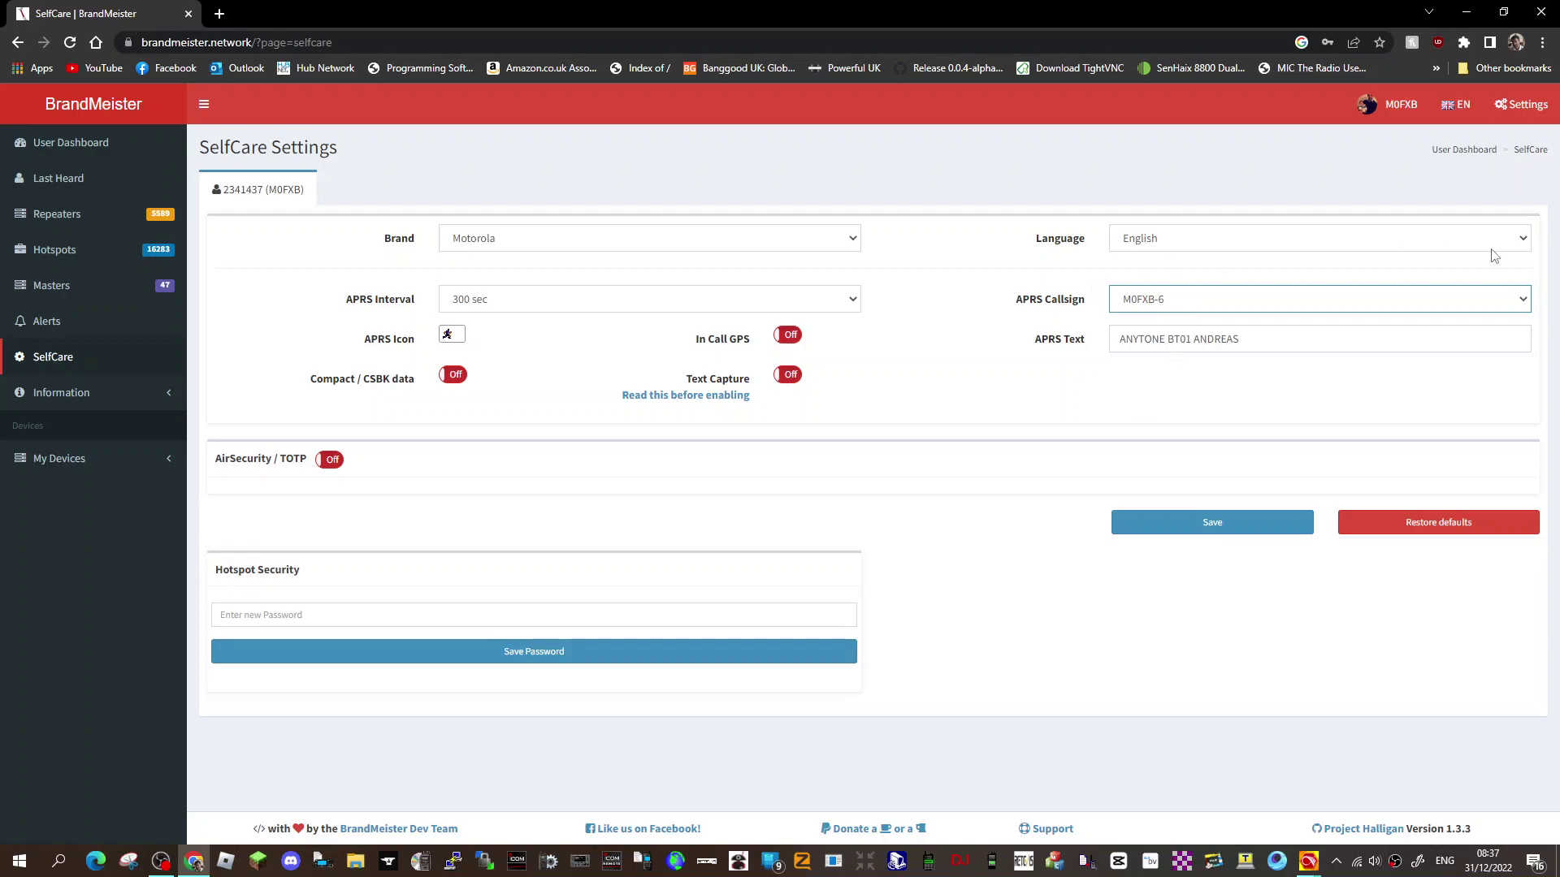
click(1523, 241)
click(1523, 242)
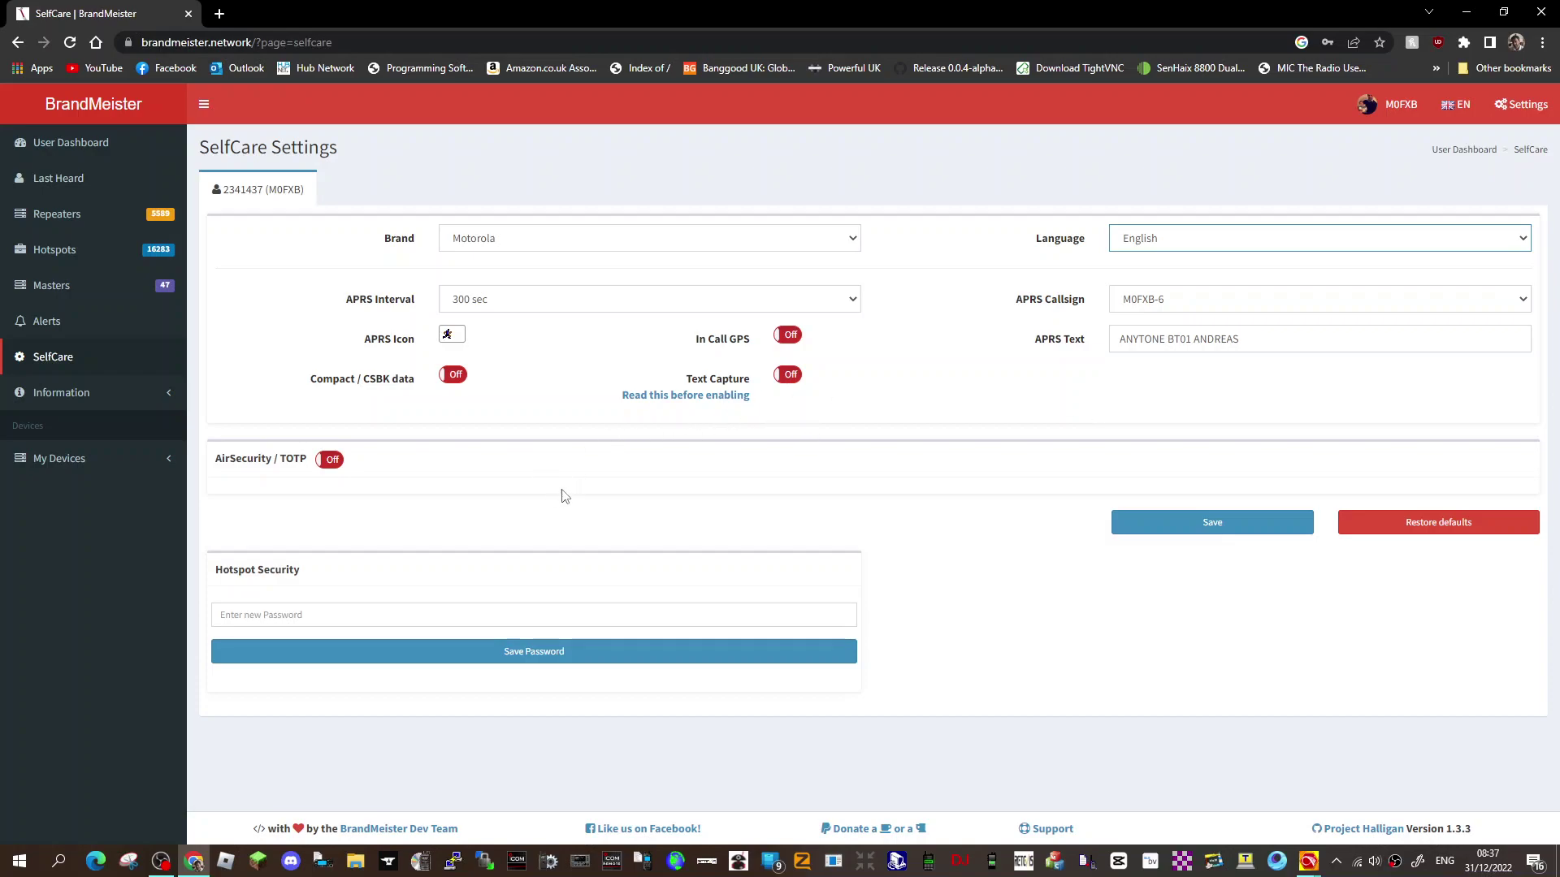
Step: Save the SelfCare settings, open the first device's settings, and shrink the browser to half-width
click(1208, 532)
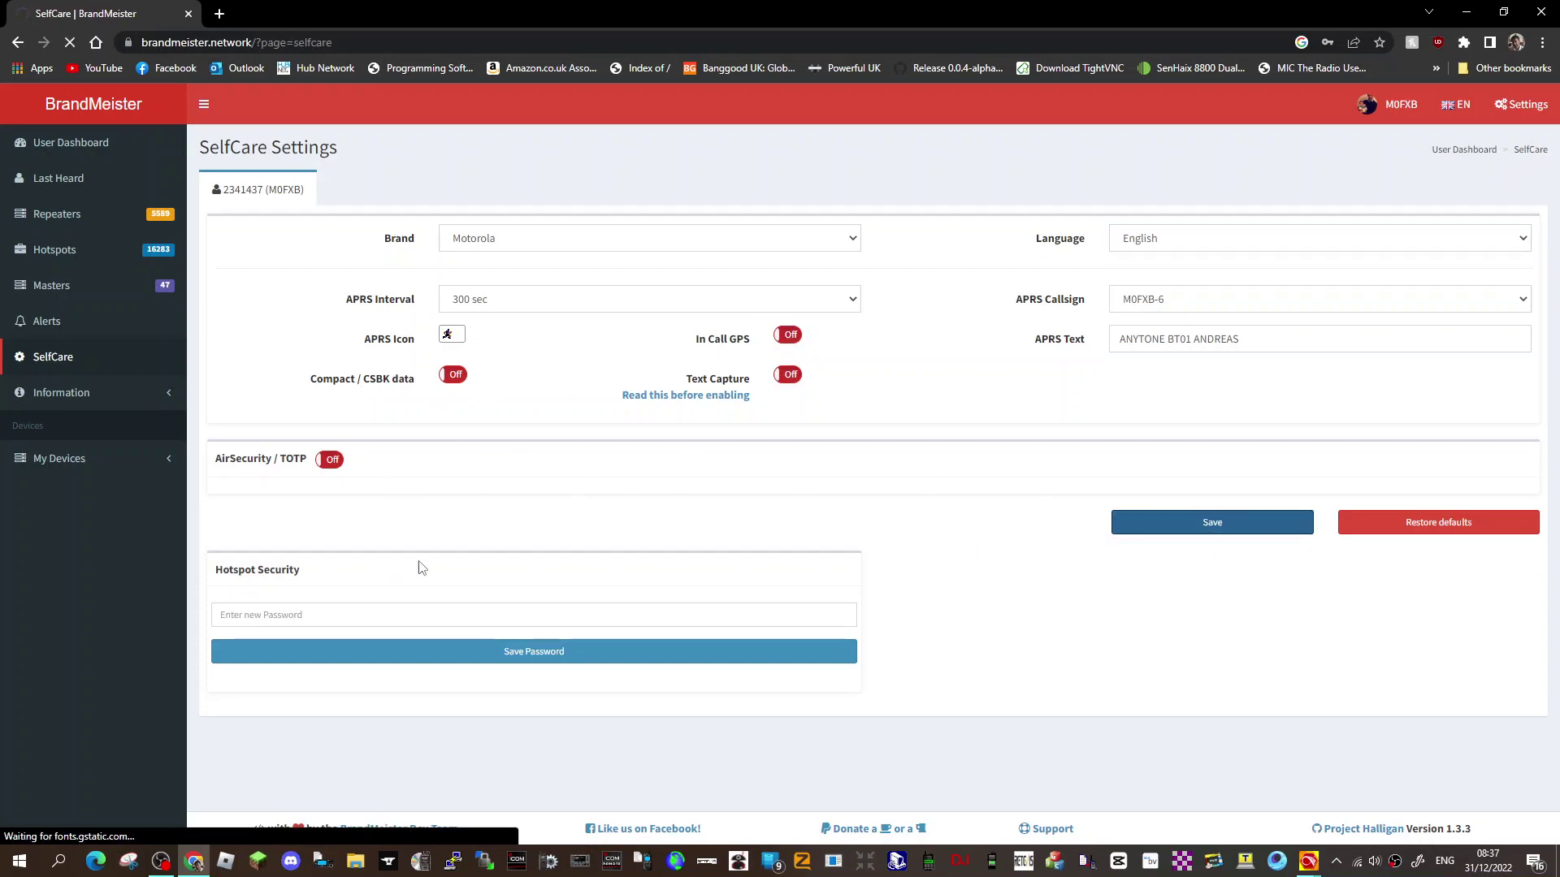
click(63, 462)
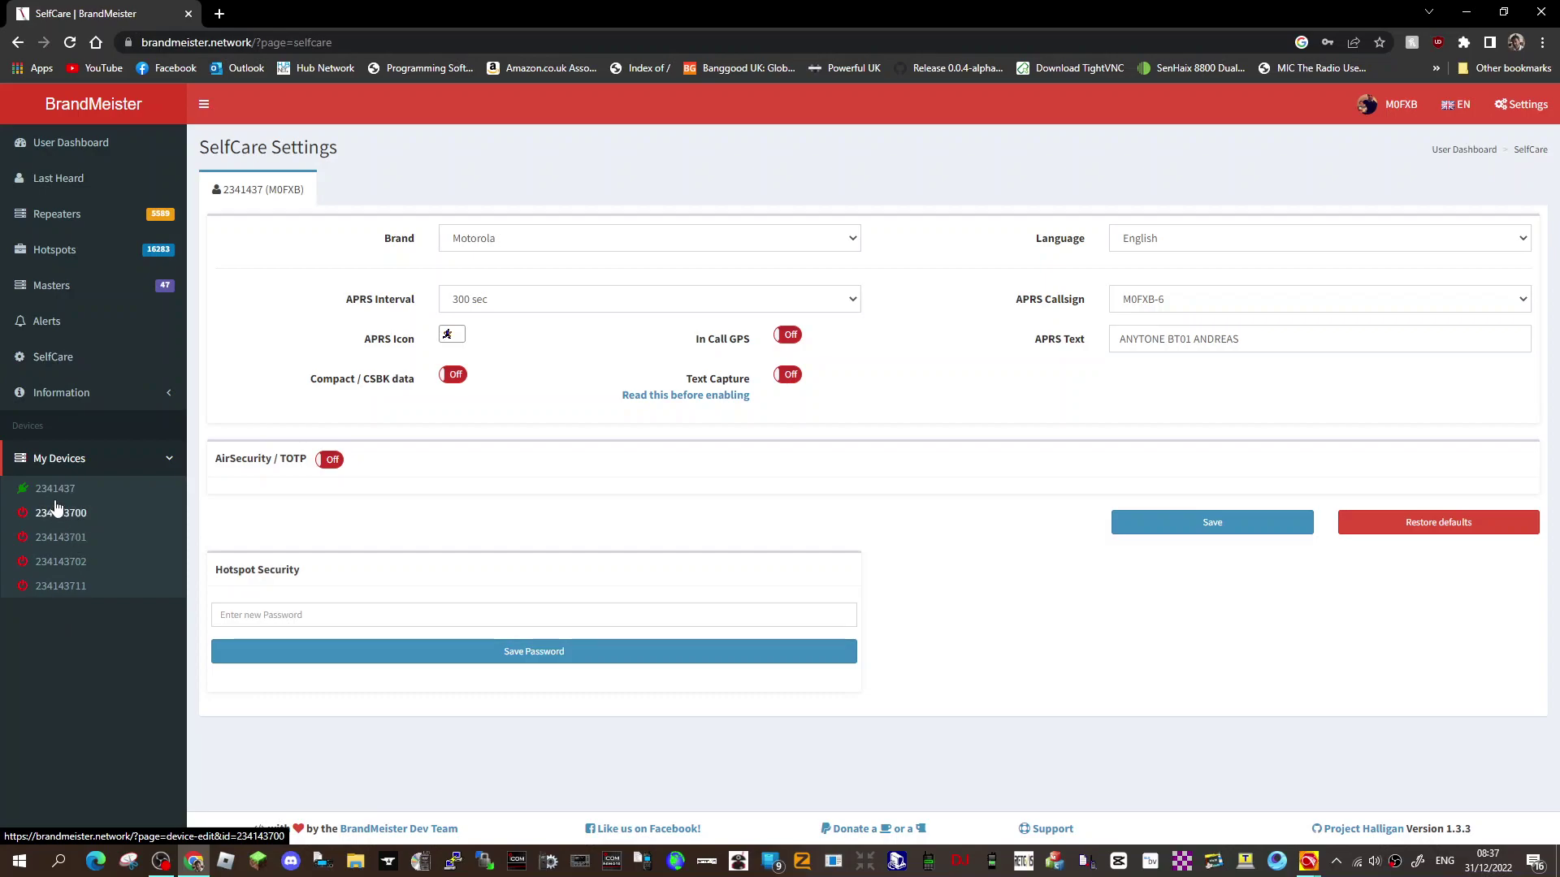
click(54, 489)
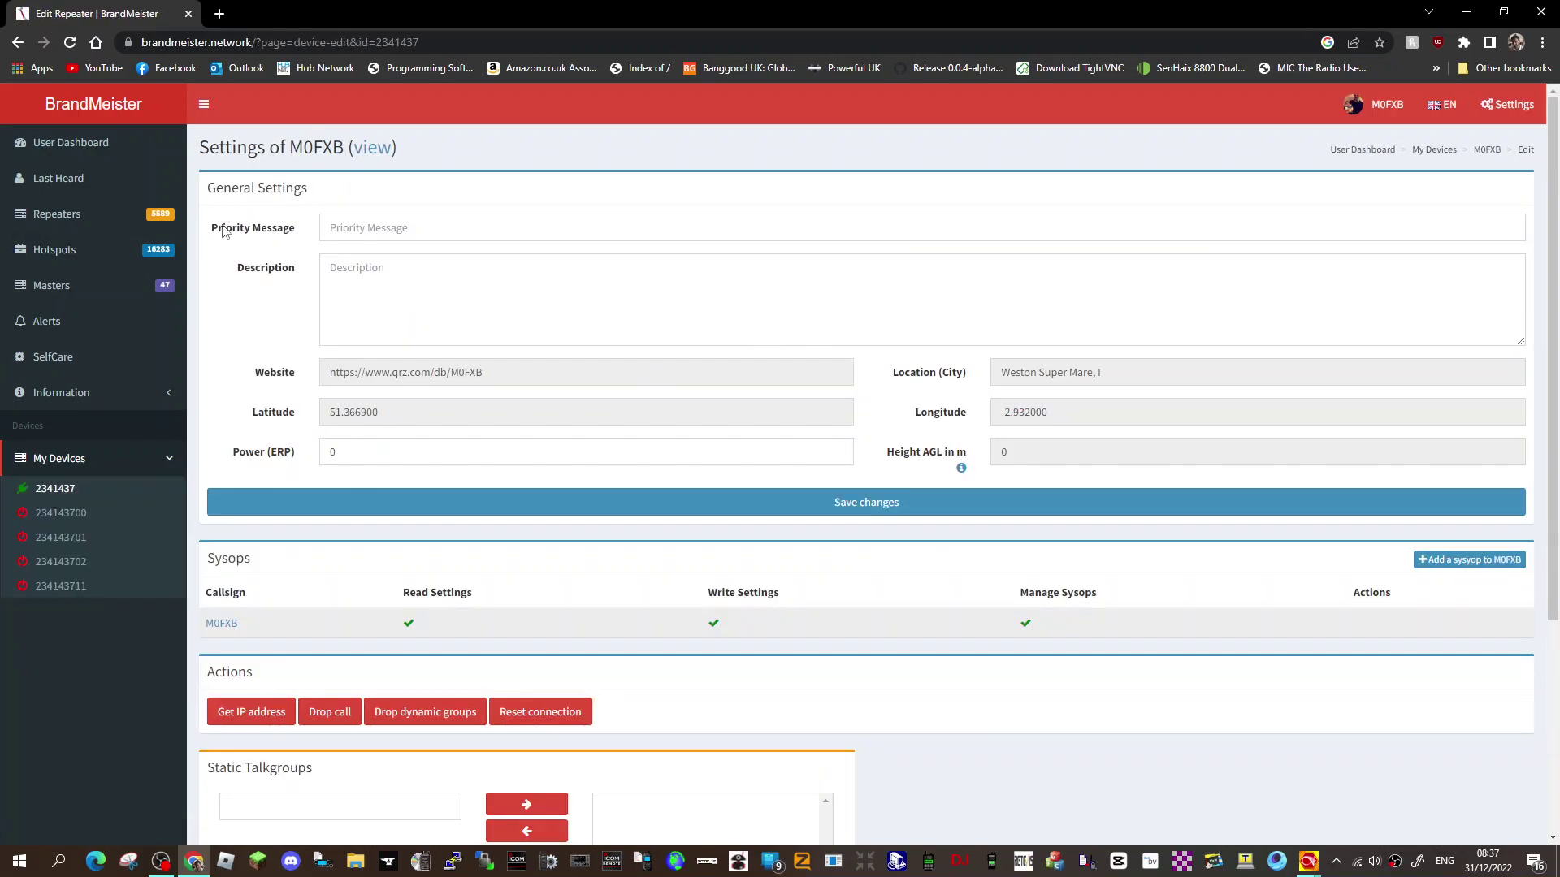
click(1503, 12)
Step: In the CPS APRS dialog, set analog Transmission Frequency1 to 145.800
click(1249, 59)
drag(1281, 169, 1105, 189)
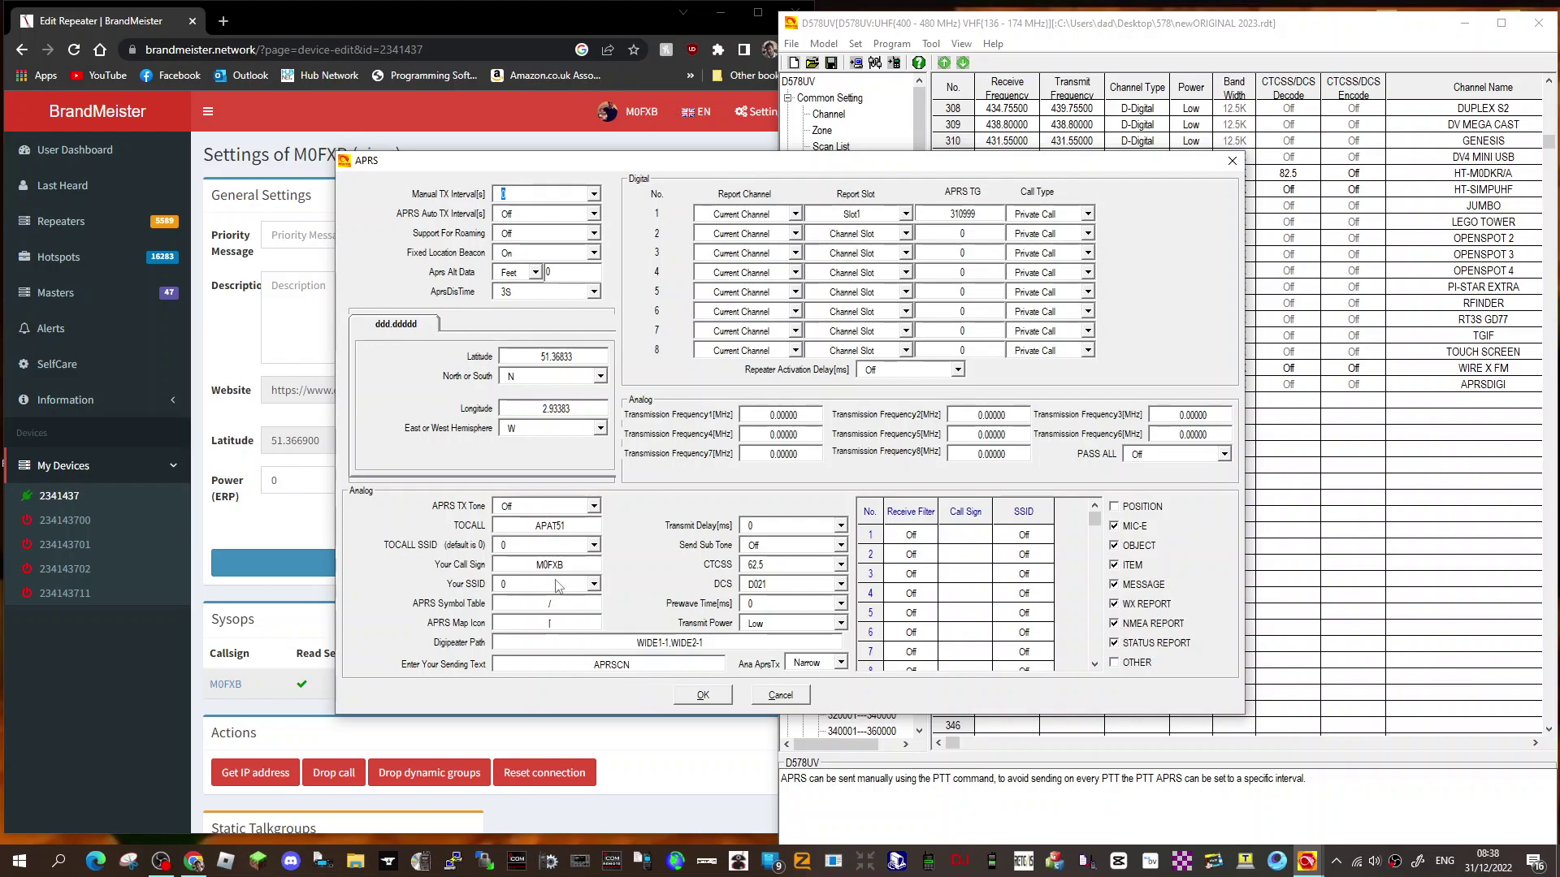
double_click(794, 416)
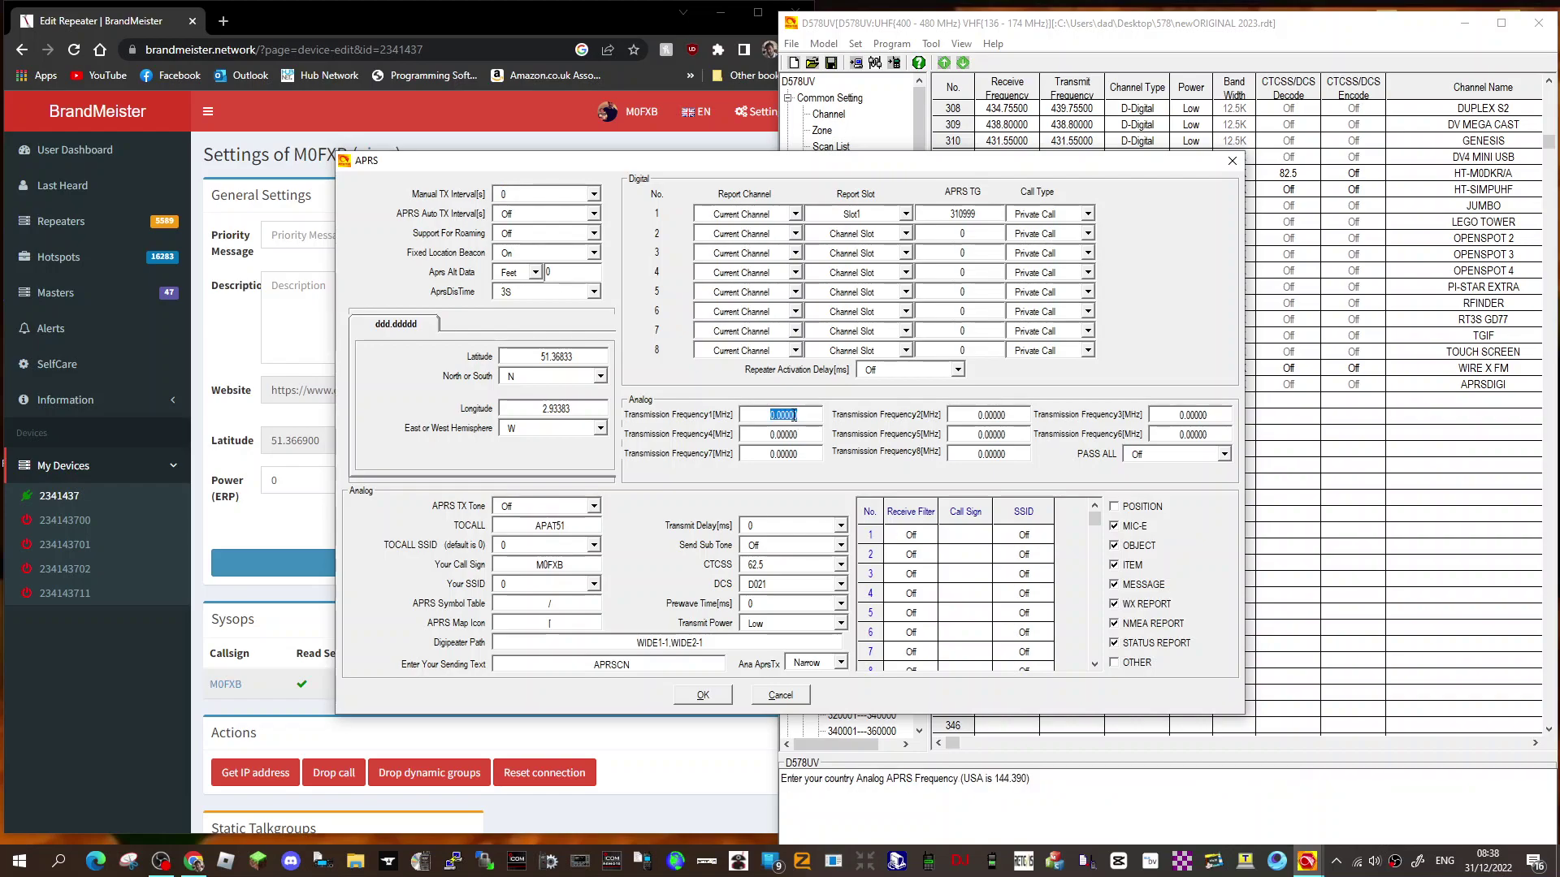
text(145.800)
Step: Check Digital Report 1's report slot and keep the Manual TX Interval at 0
click(906, 214)
click(906, 214)
click(906, 214)
click(906, 214)
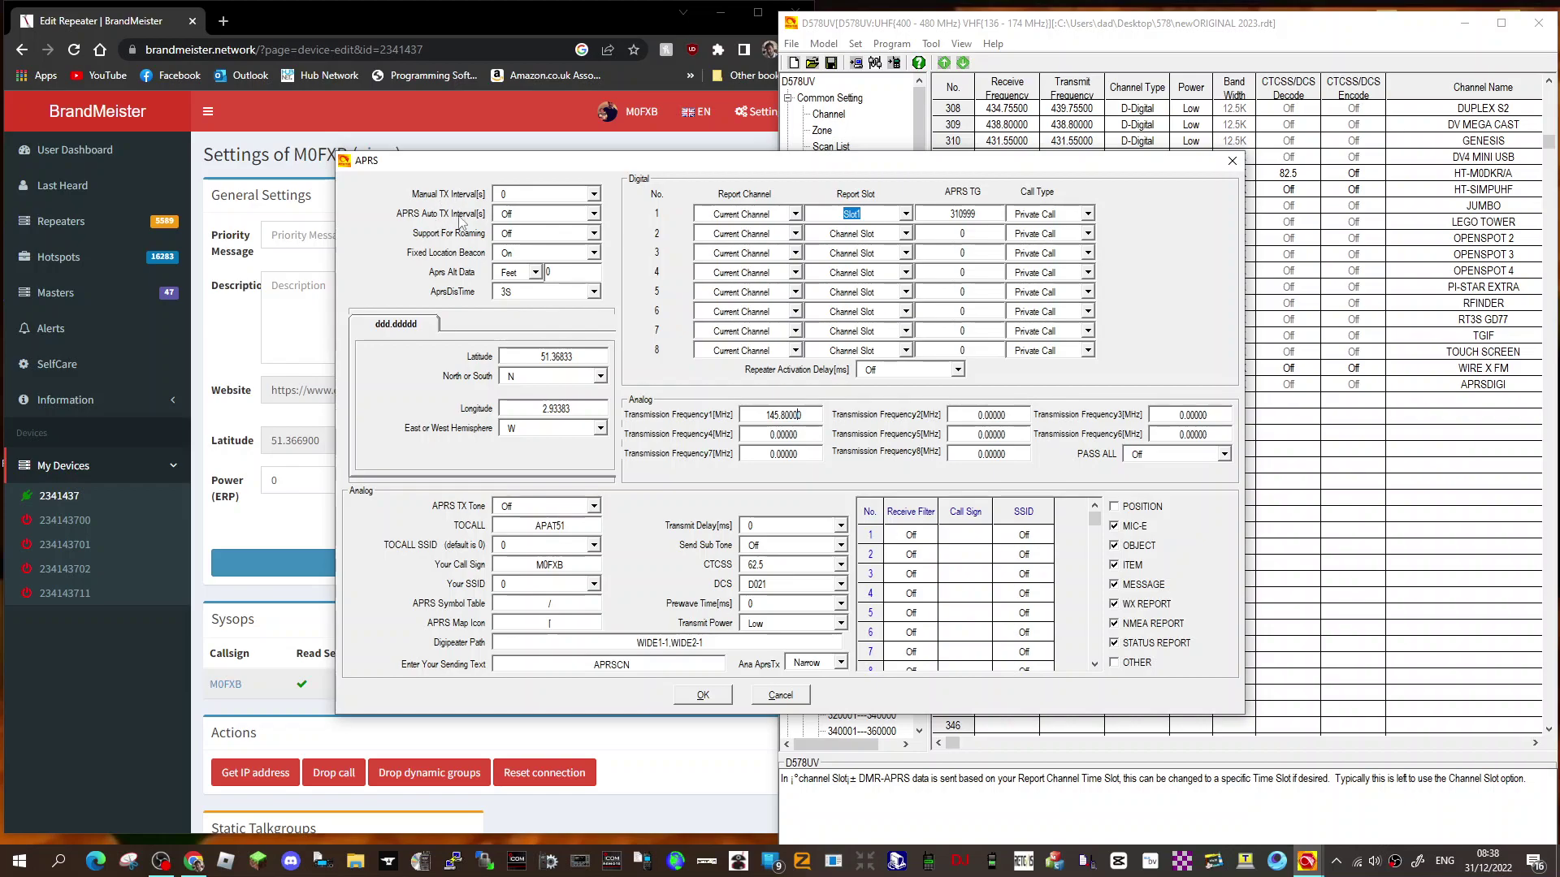
click(595, 194)
click(596, 195)
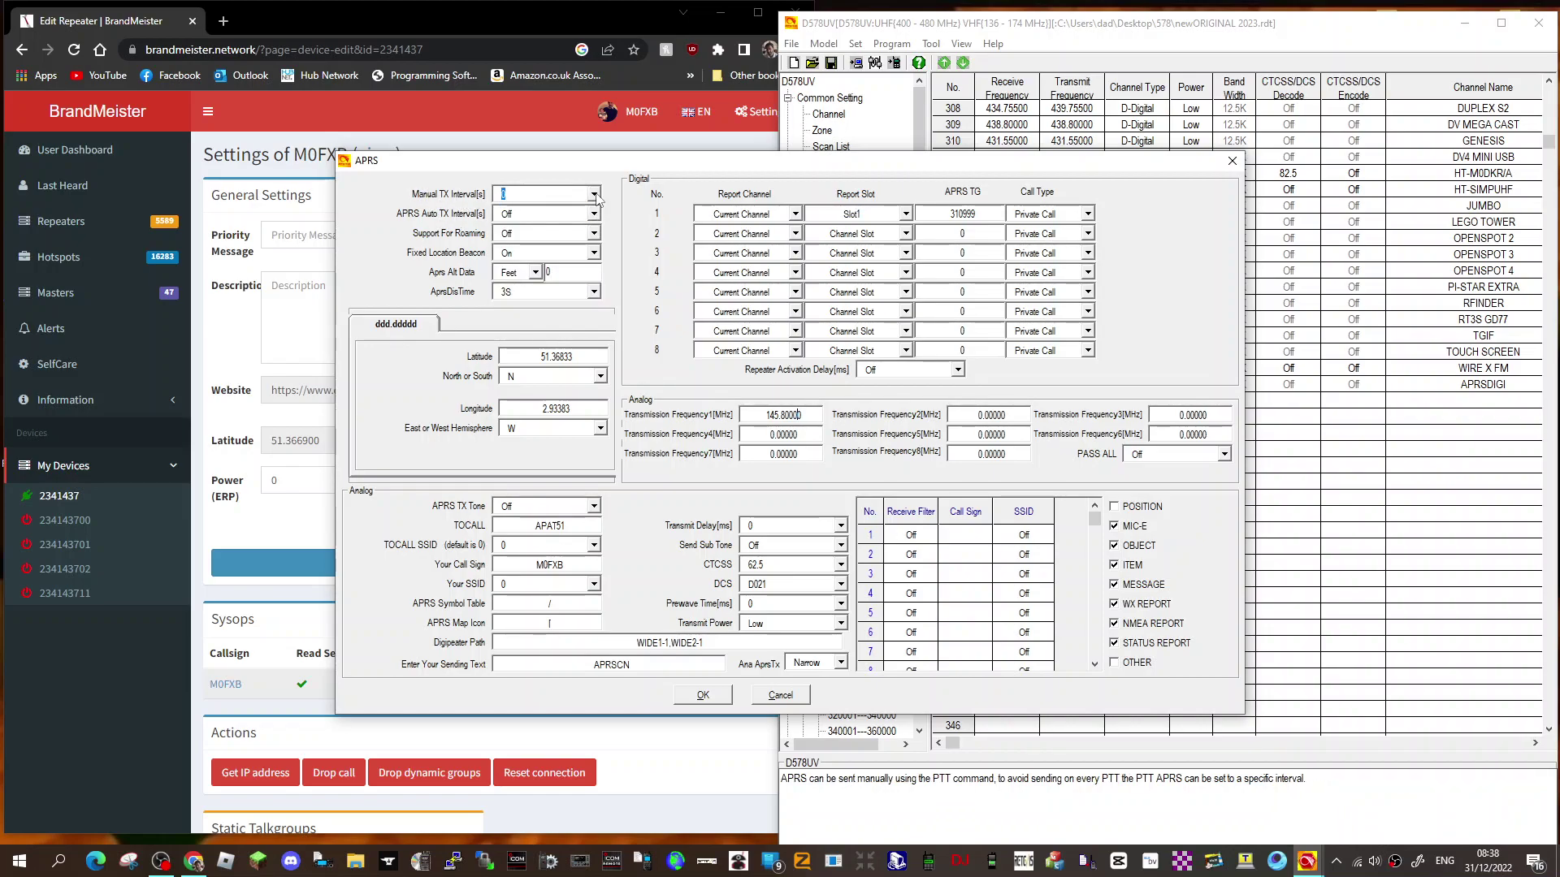
click(595, 195)
click(596, 195)
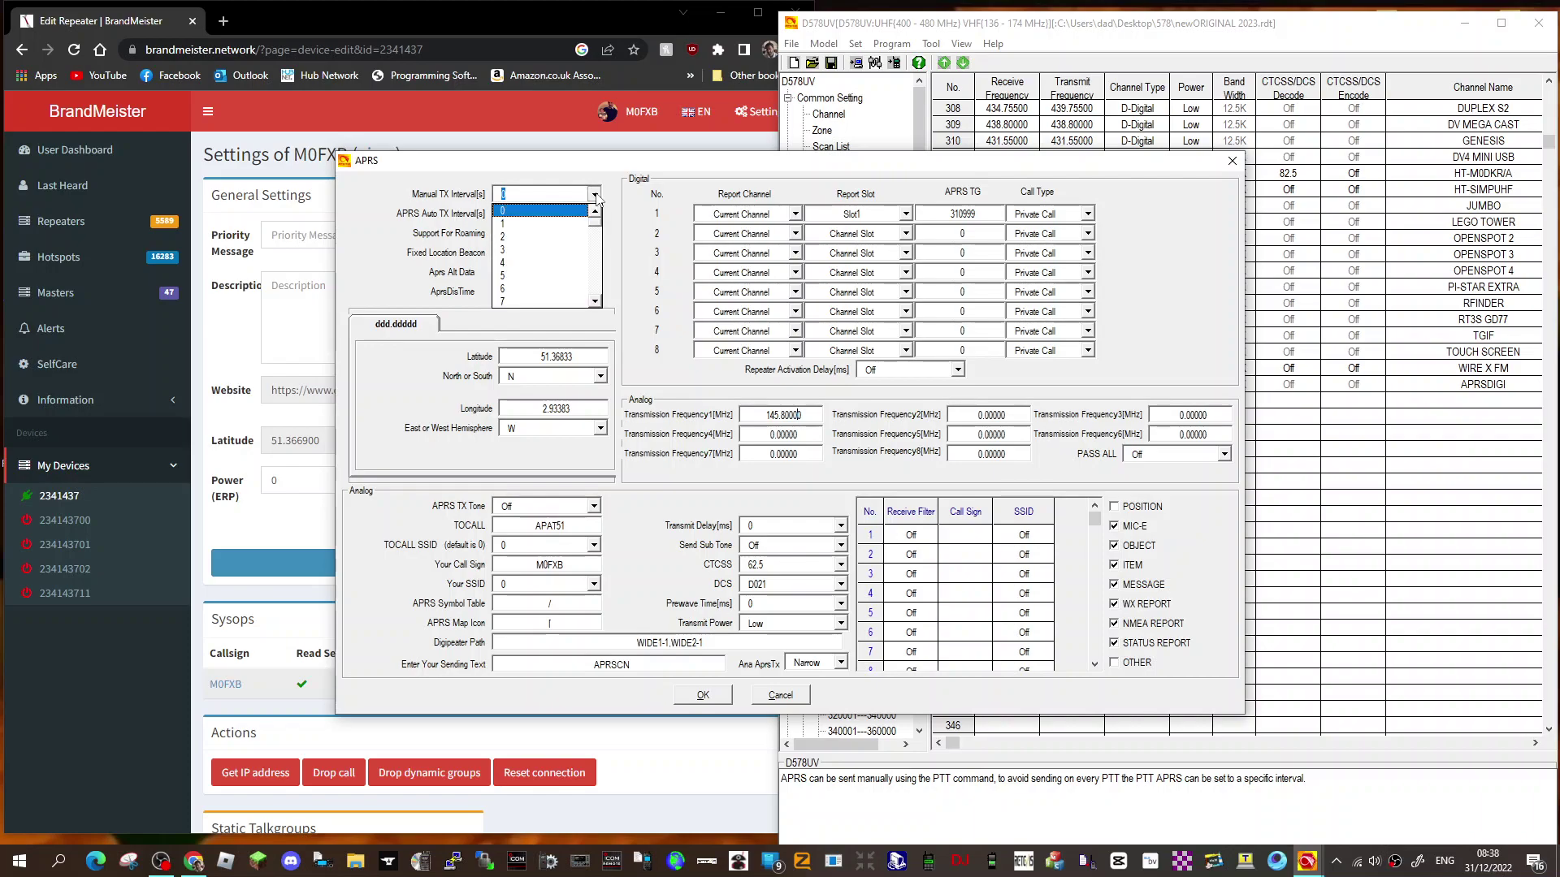
click(595, 195)
click(596, 195)
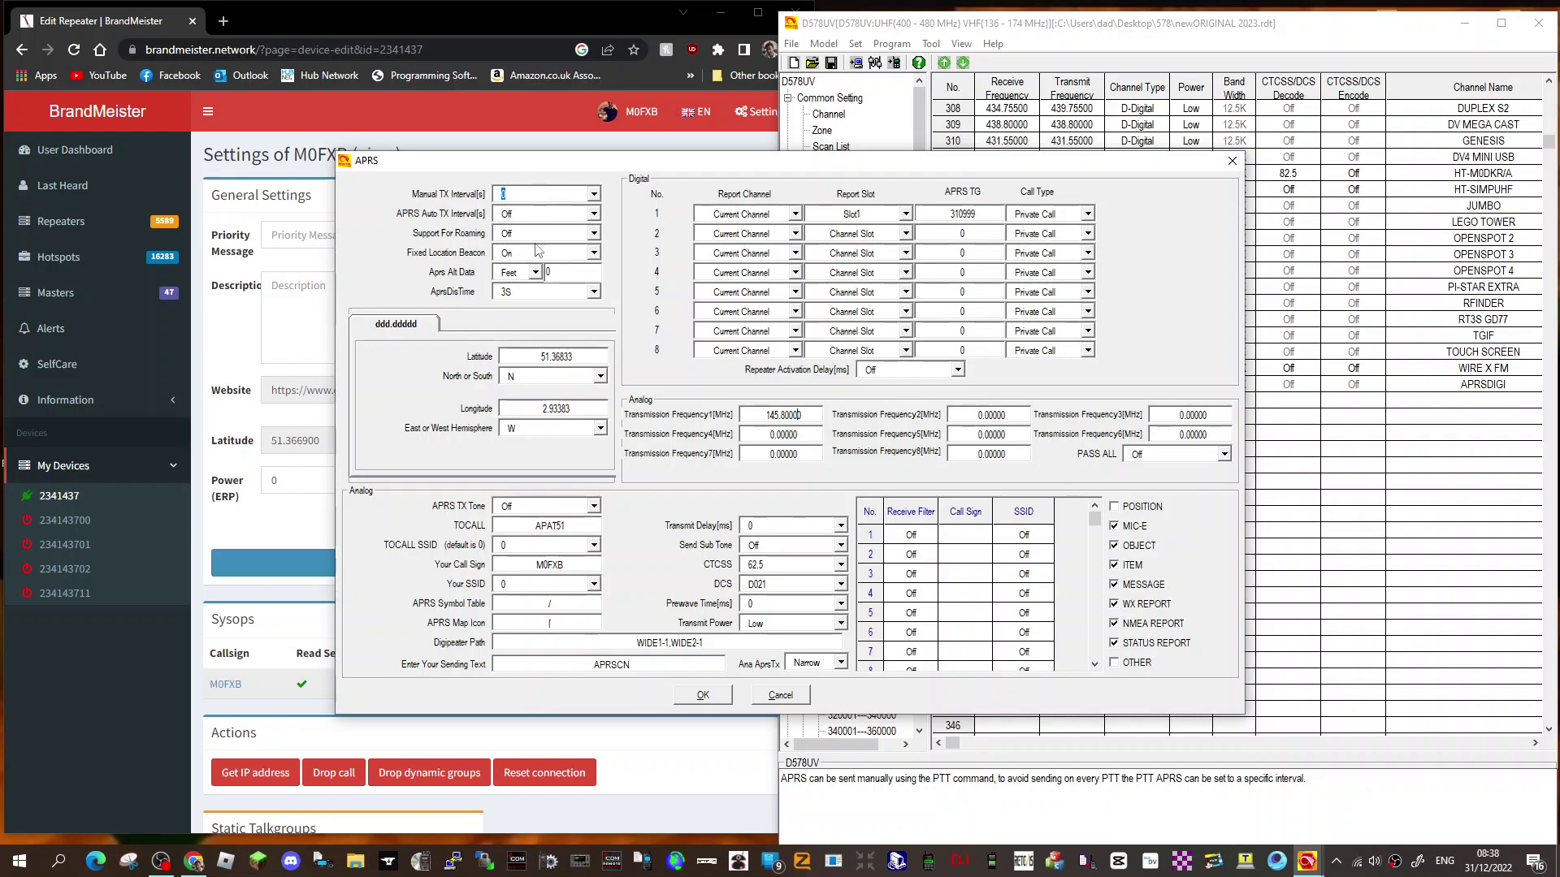
Step: Keep APRS Auto TX Interval Off and the Fixed Location Beacon On
click(594, 214)
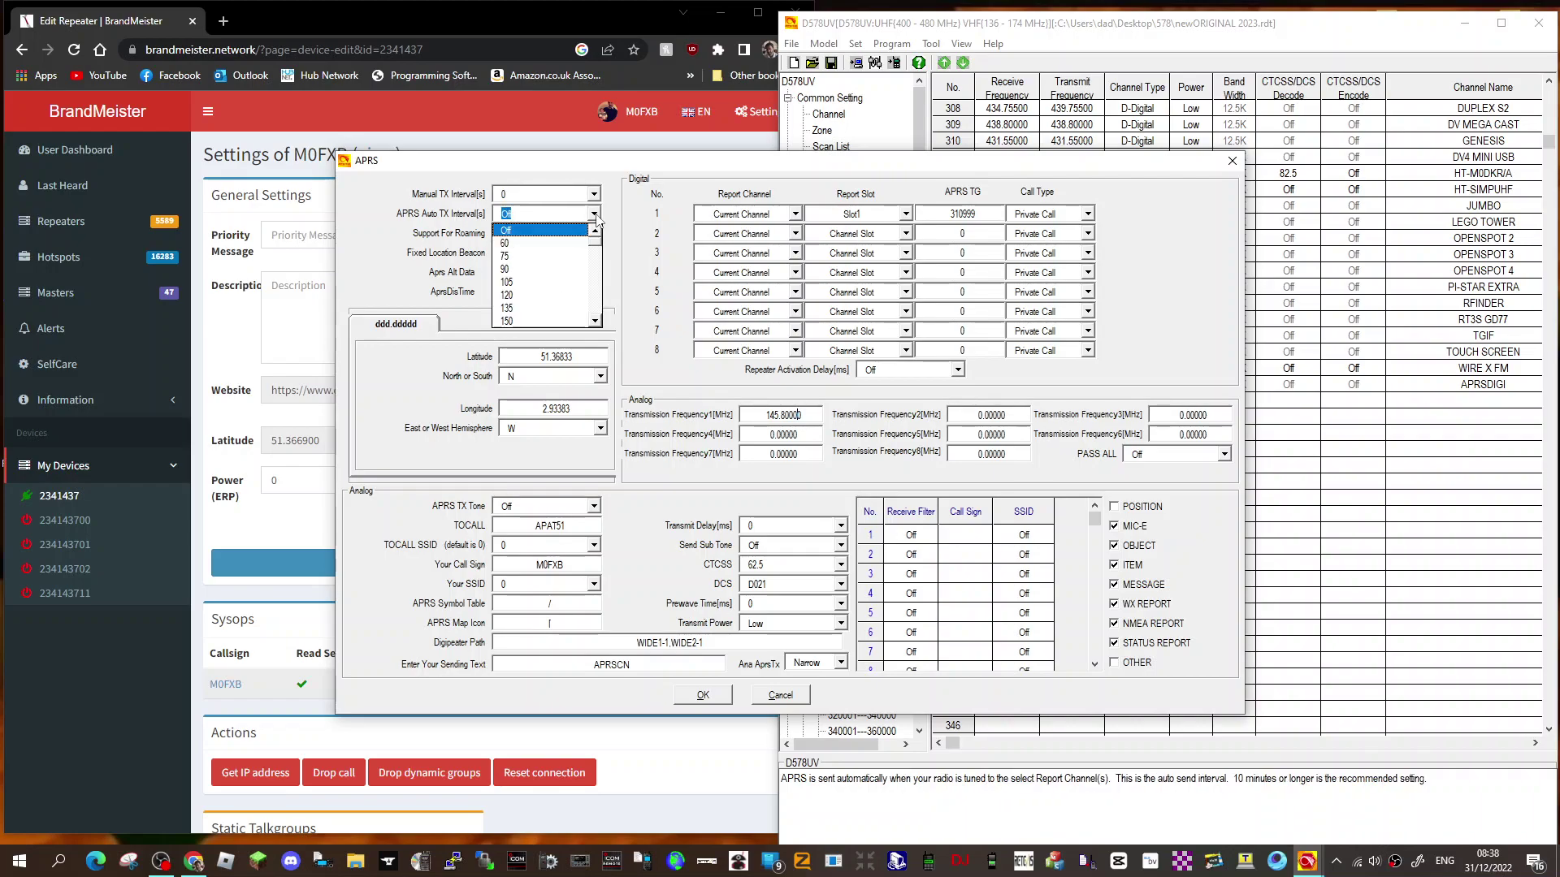
click(596, 215)
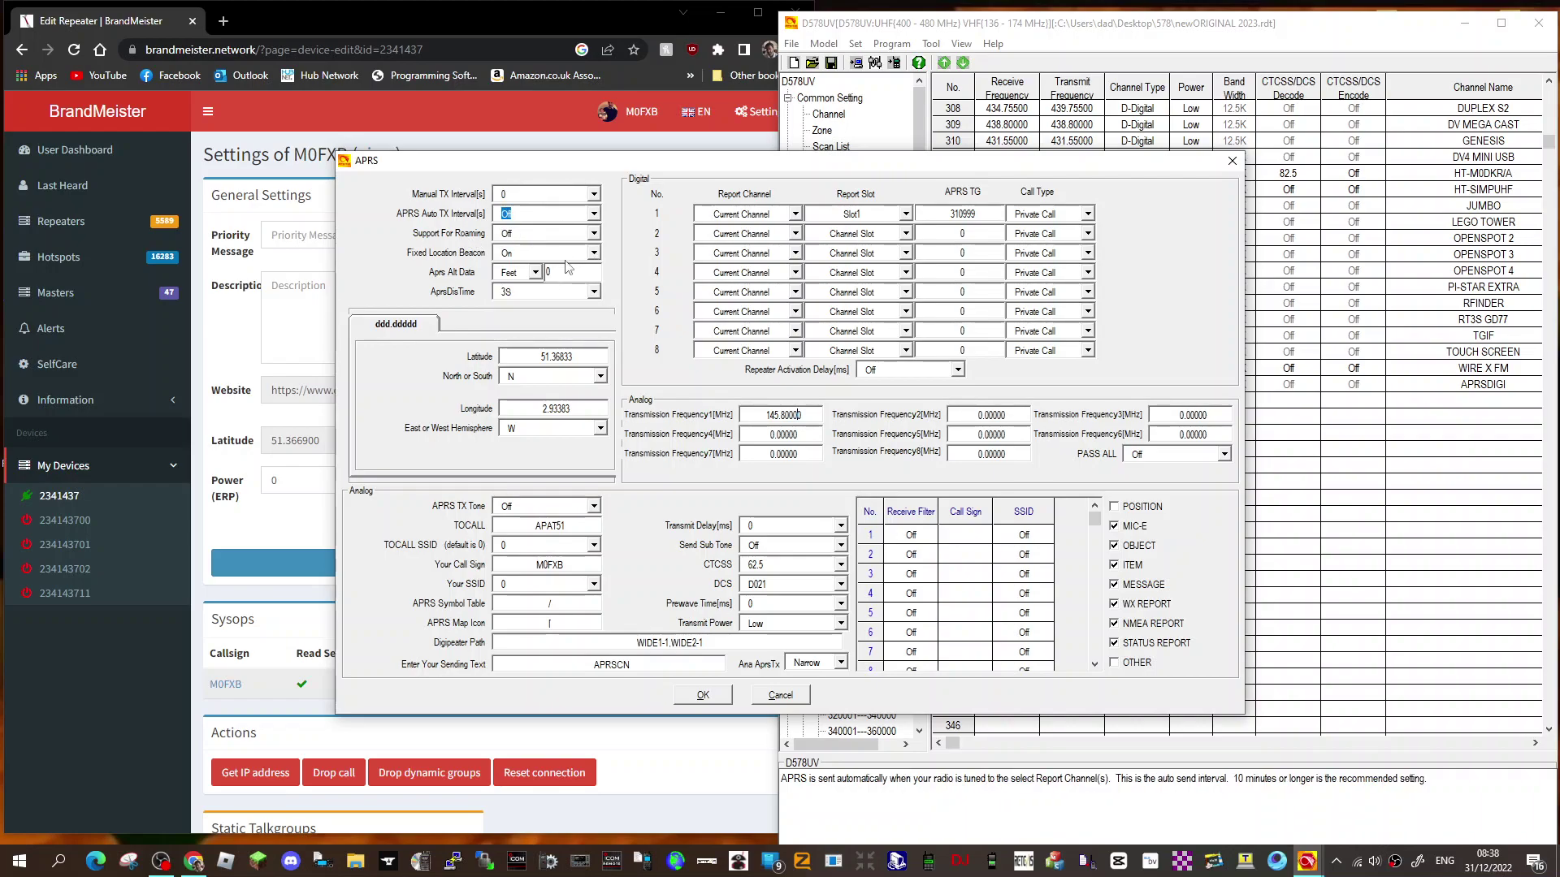
click(595, 254)
click(596, 254)
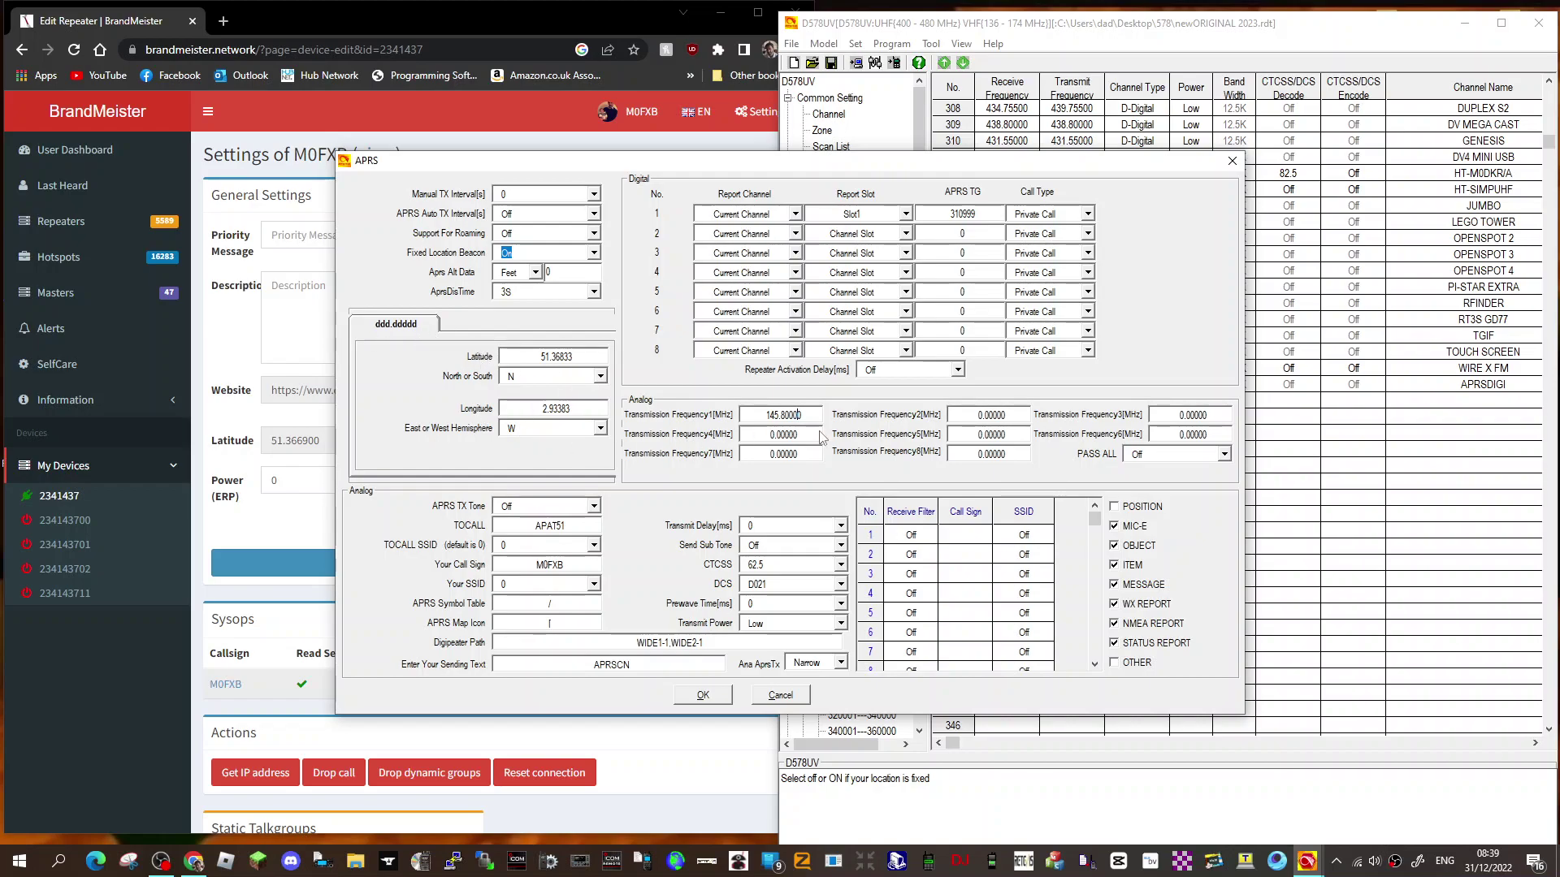
Step: Accept the APRS settings and save the codeplug over newORIGINAL 2023.rdt
click(703, 695)
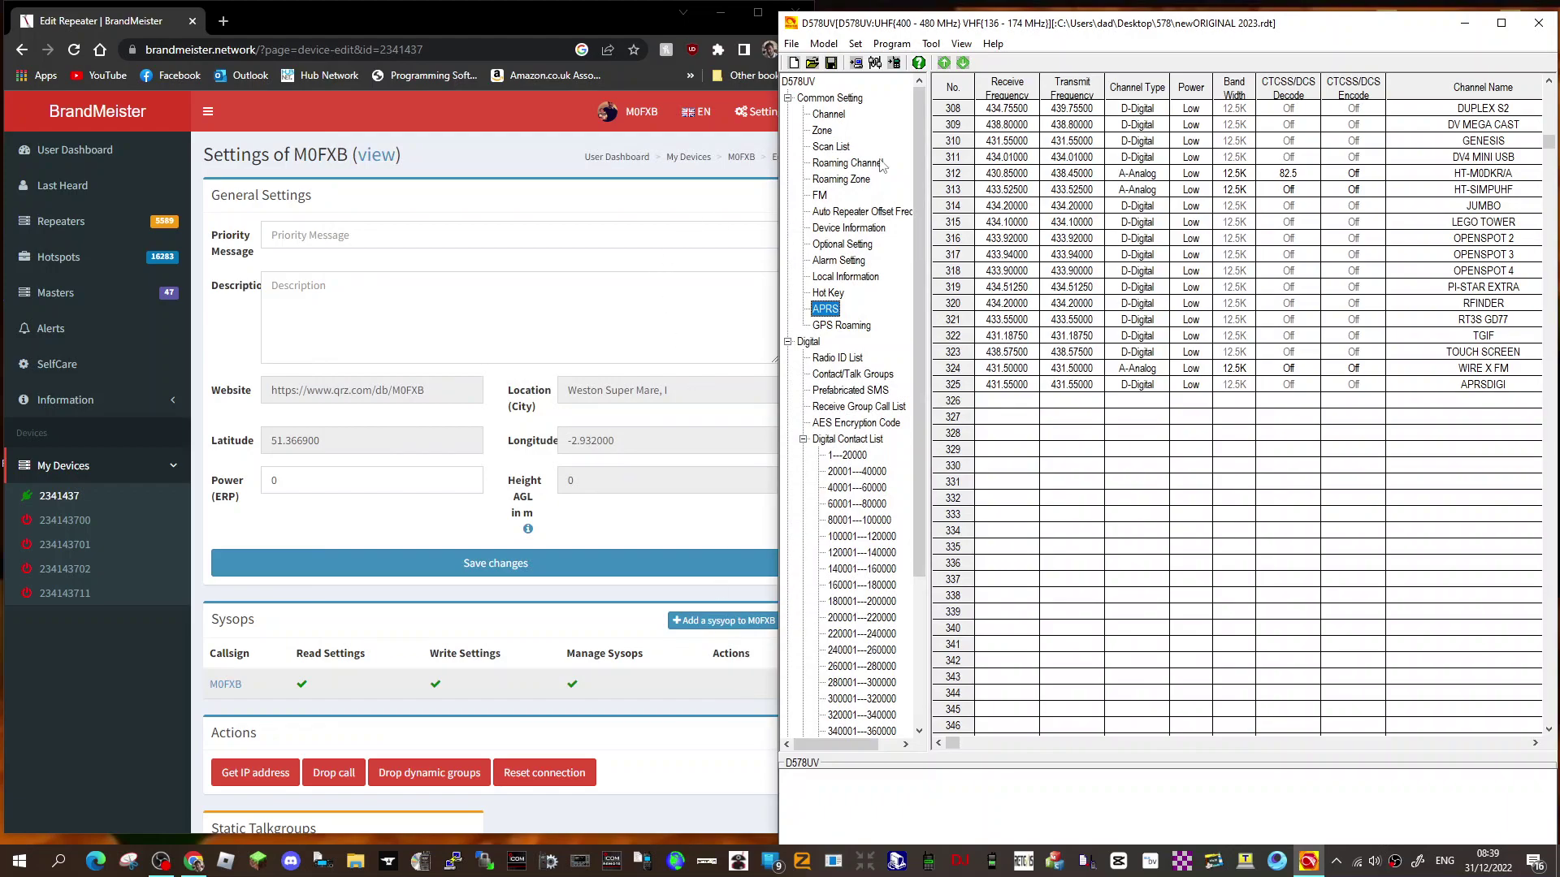
click(830, 63)
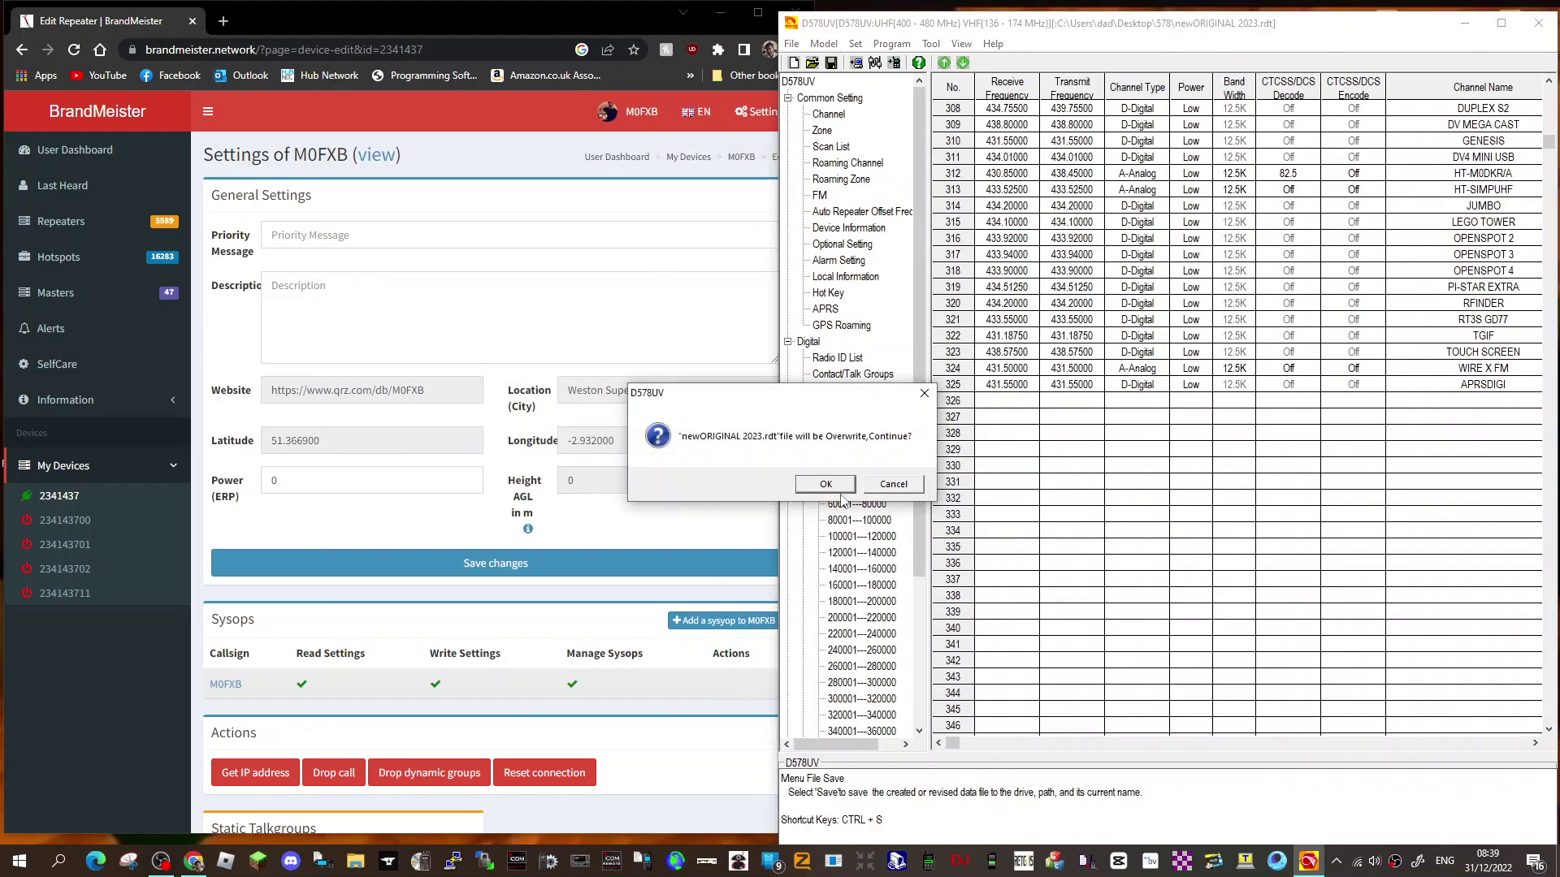
click(837, 486)
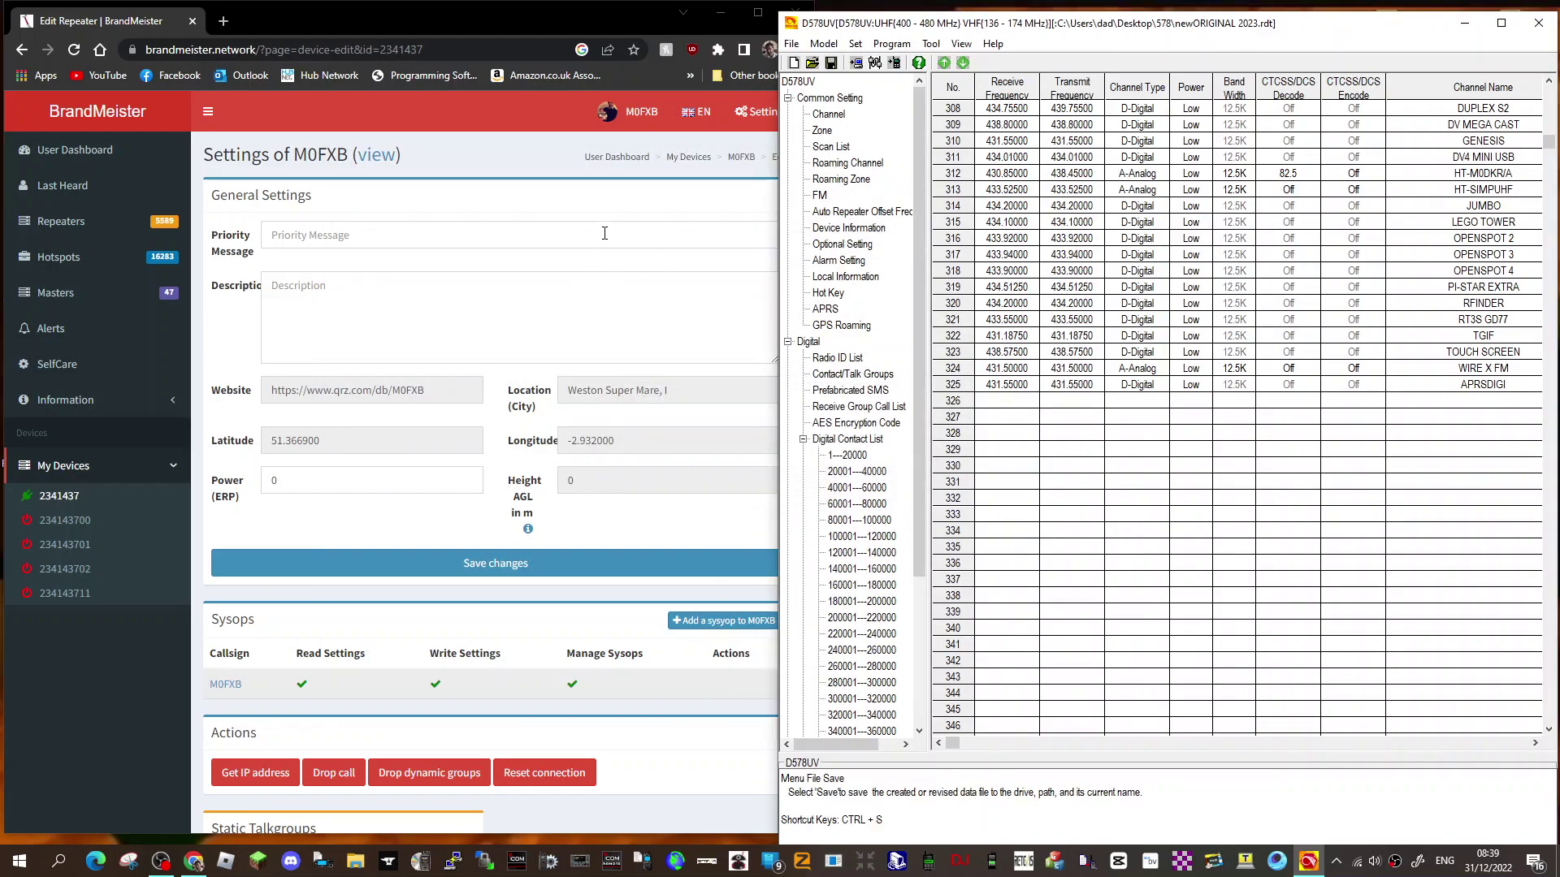